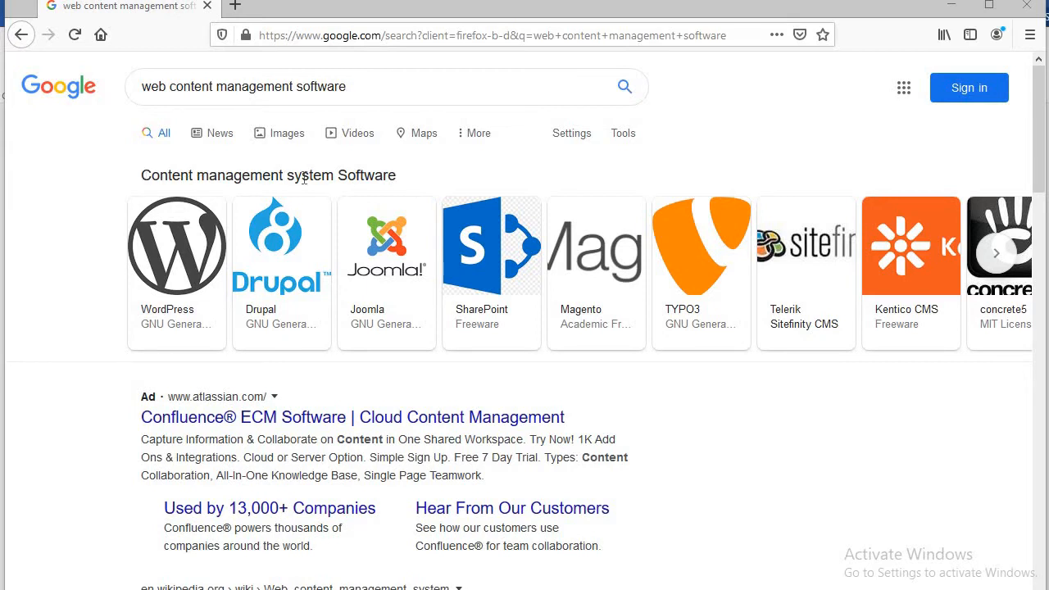
- Switch to the Word document and add "Websites, Online applications" after "Web Content Management System –"
key(alt+Tab)
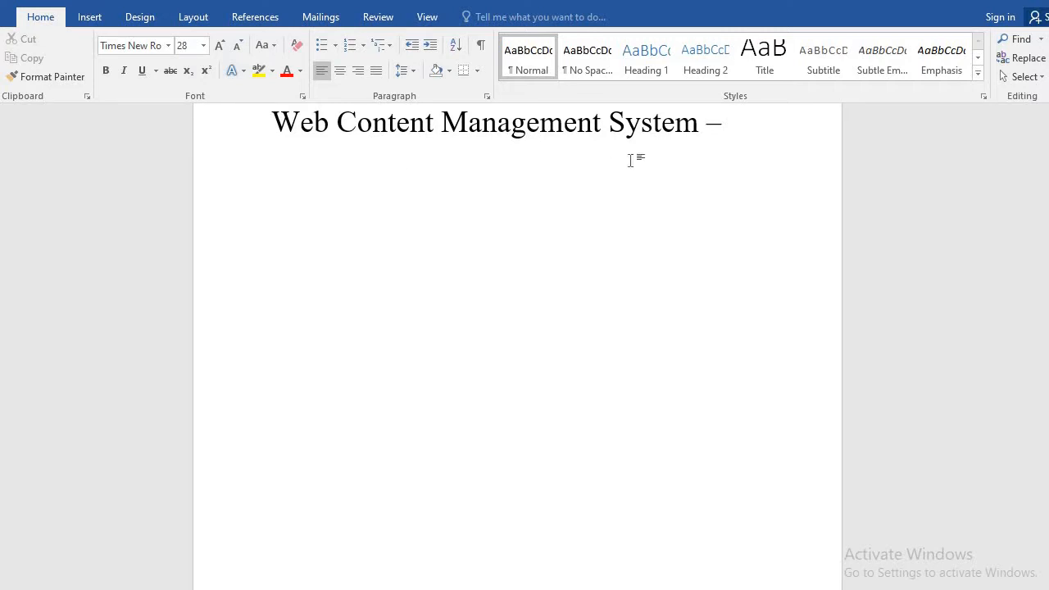
click(776, 121)
text(Websites)
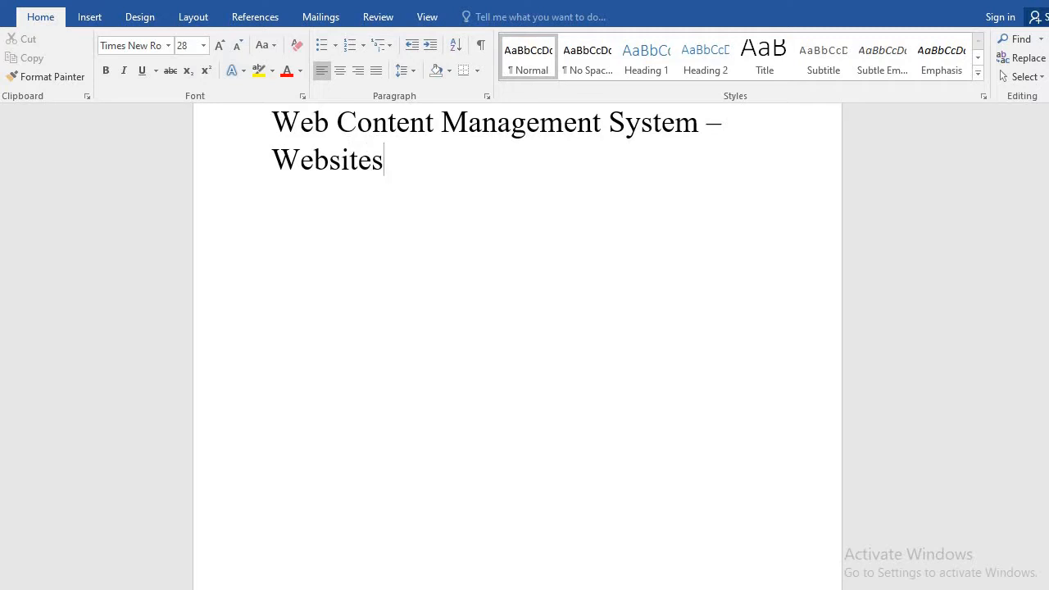
text(, Online)
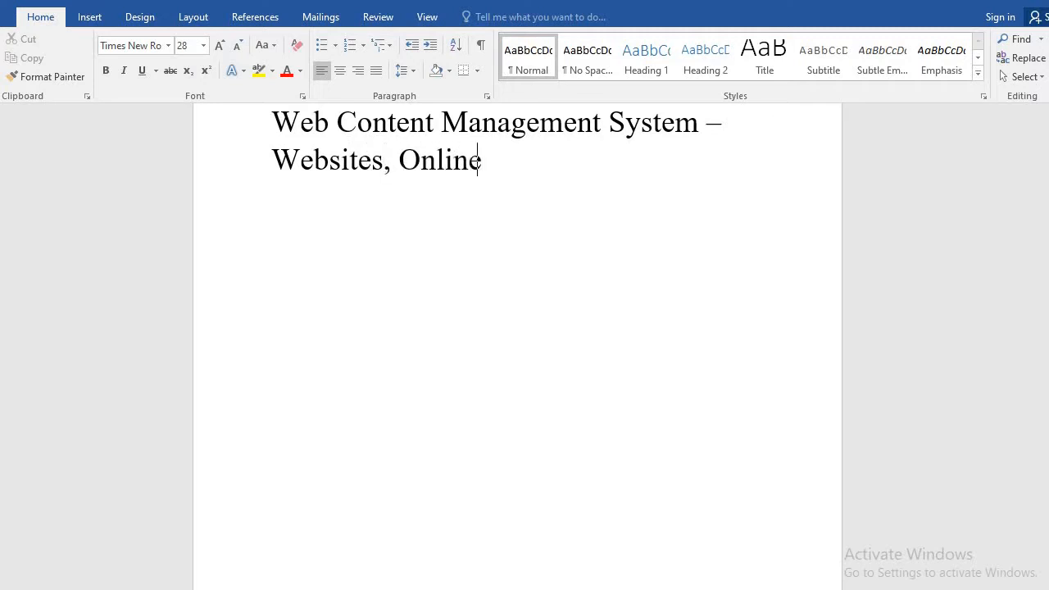
text( applications)
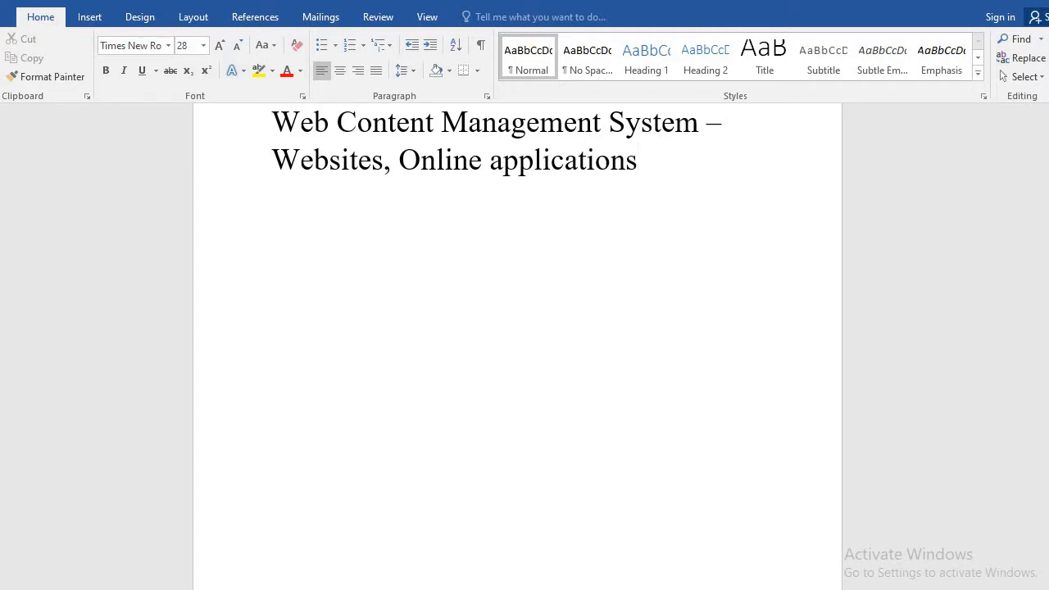
- Delete "Websites, Online applications" from the end of the Web Content Management System line
key(BackSpace)
key(BackSpace)
key(BackSpace)
key(BackSpace)
key(BackSpace)
key(BackSpace)
key(BackSpace)
key(BackSpace)
key(BackSpace)
key(BackSpace)
key(BackSpace)
key(BackSpace)
key(BackSpace)
key(BackSpace)
key(BackSpace)
key(BackSpace)
key(BackSpace)
key(BackSpace)
key(BackSpace)
key(BackSpace)
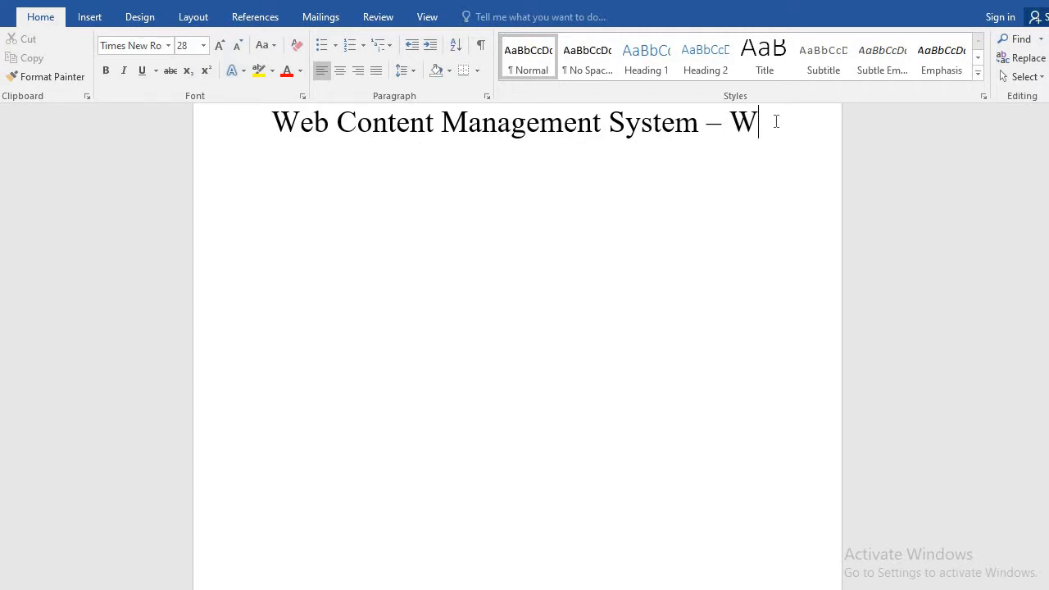
key(BackSpace)
- Check the content management software results in Firefox, and return to Word to view the "Drupal, Joomla, Wordpress" page
key(alt+Tab)
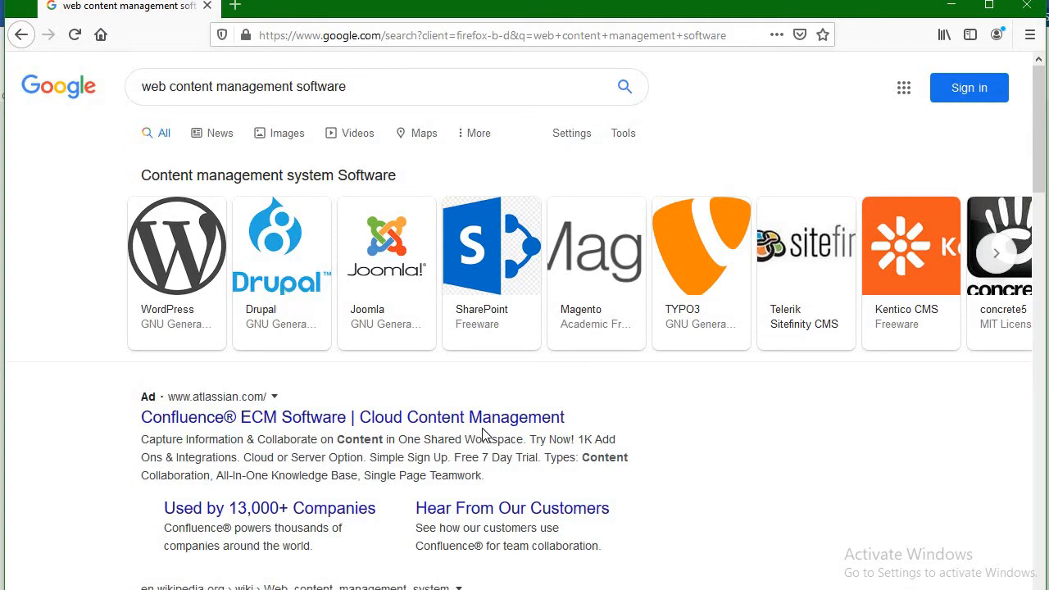
key(alt+Tab)
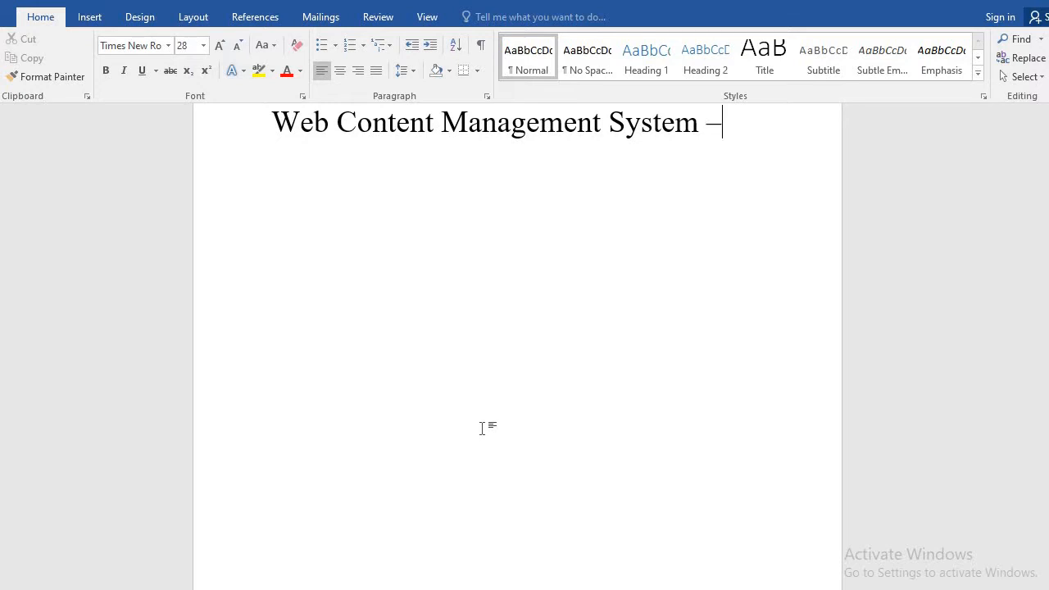
scroll(484, 428, down, 2)
scroll(483, 429, down, 2)
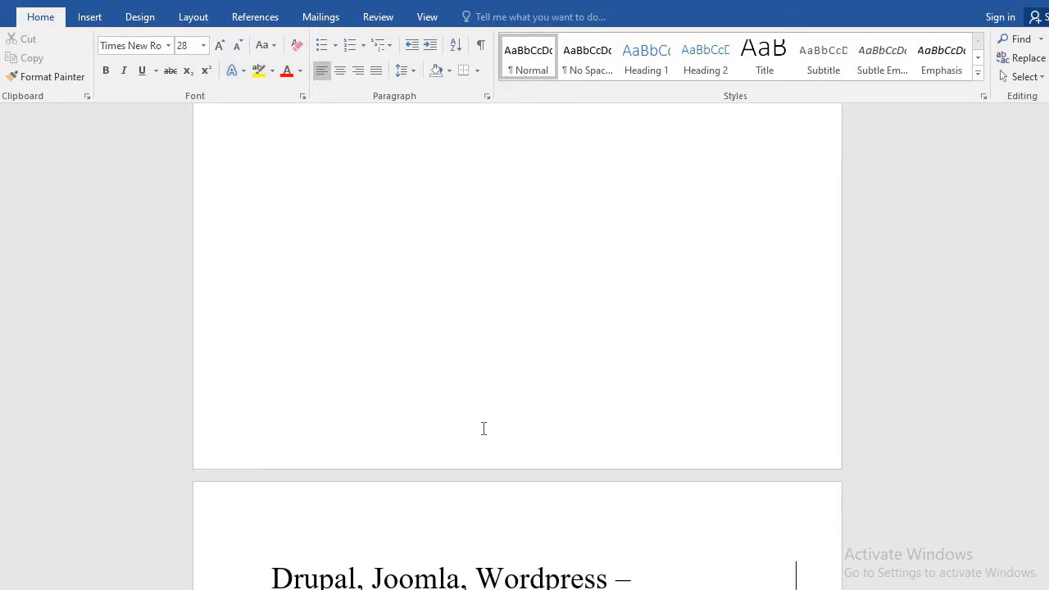
scroll(483, 428, down, 6)
scroll(484, 428, up, 10)
scroll(483, 428, down, 5)
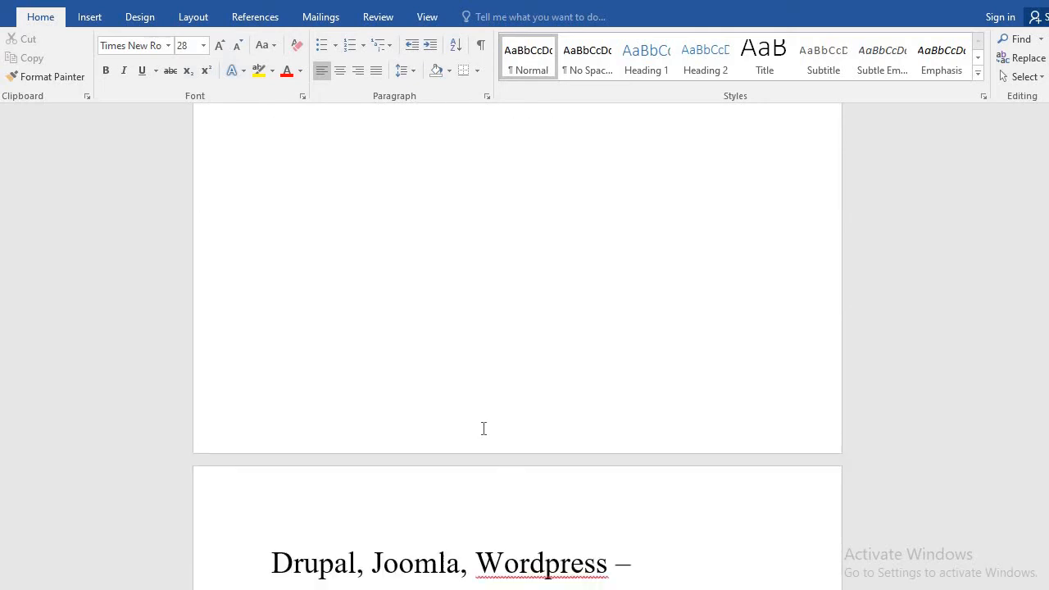
scroll(483, 429, down, 10)
scroll(482, 429, up, 4)
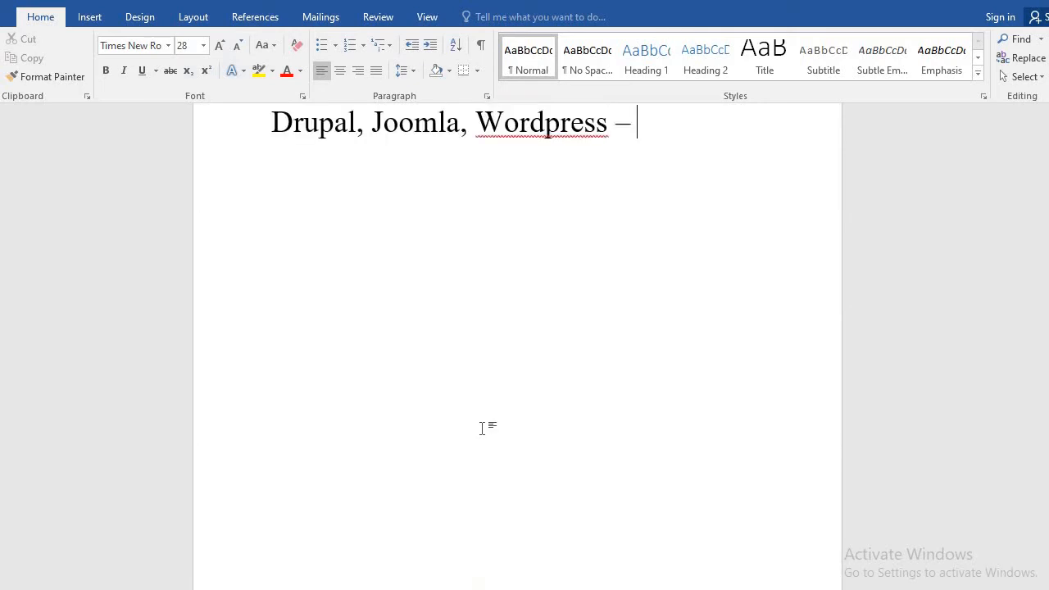
key(Left)
key(Left)
key(Left)
key(Left)
key(Left)
key(Right)
key(Right)
key(Right)
key(Right)
key(Right)
key(Right)
key(Right)
key(Right)
key(Right)
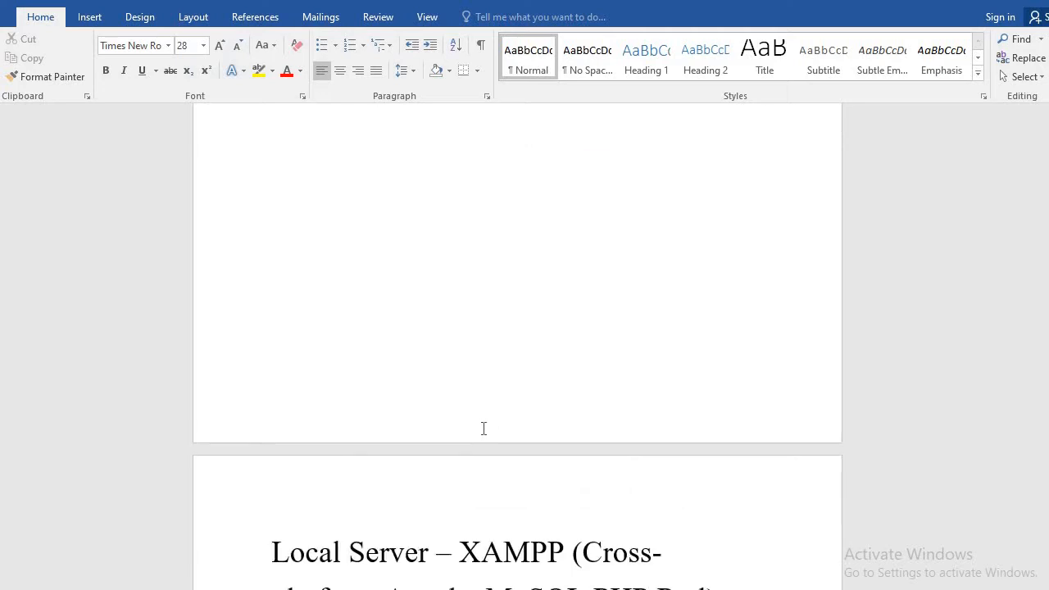
- Examine the "Local Server – XAMPP" page and the "Platform" page that follows it, ending on the Local Server page
key(Down)
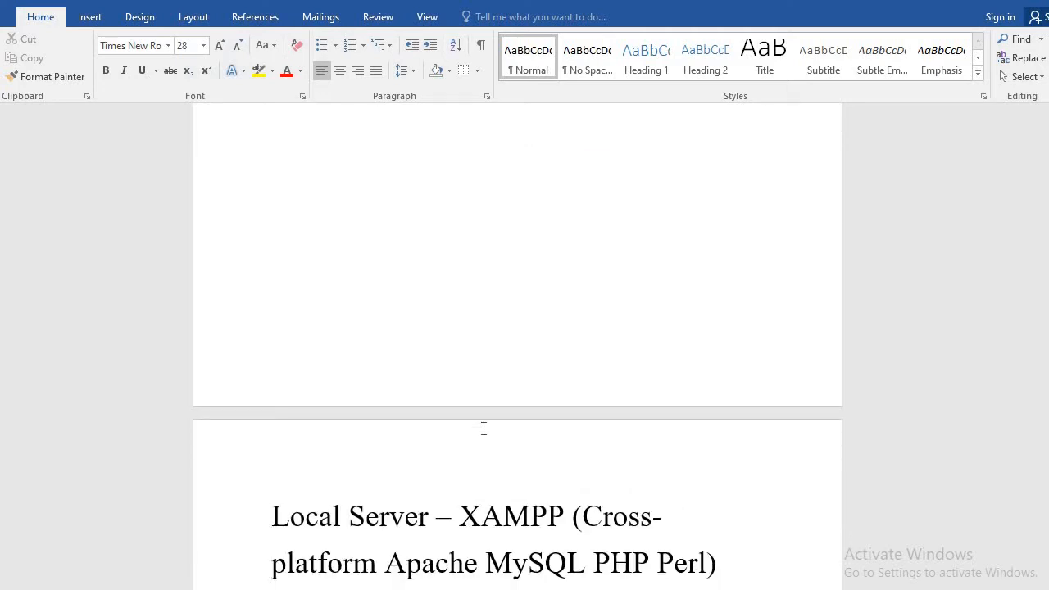
key(Left)
key(Left)
key(Left)
key(Left)
key(End)
key(Down)
key(Down)
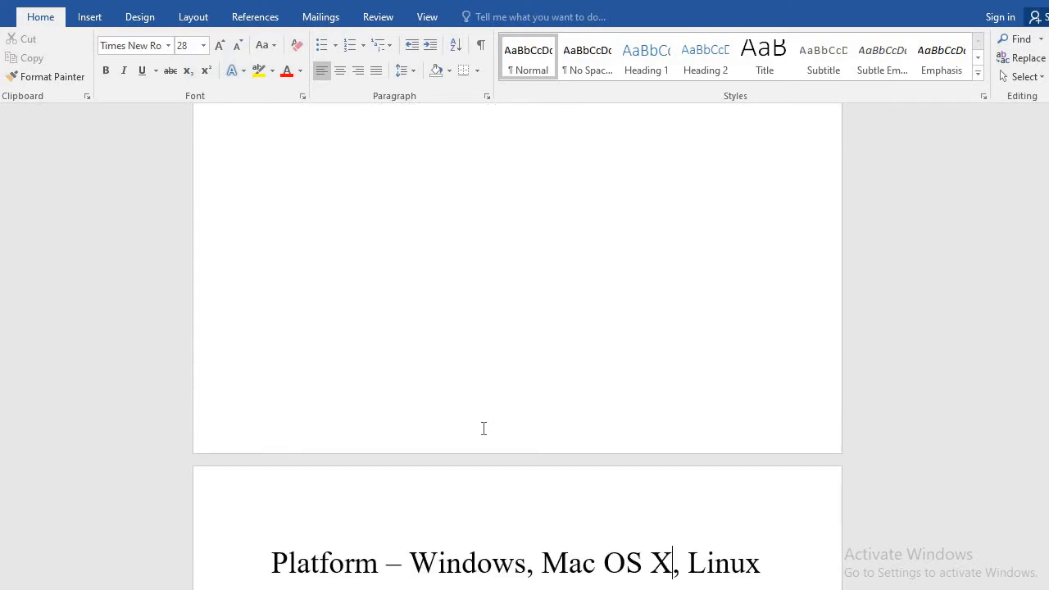
key(Up)
key(Up)
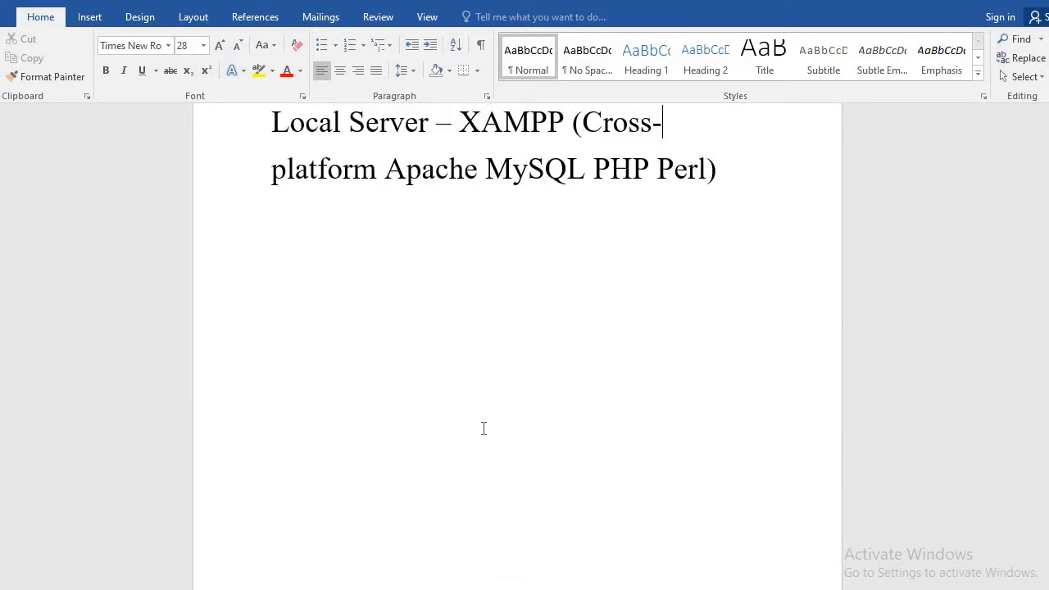
- Select the XAMPP expansion "Cross-platform Apache MySQL PHP Perl" inside the parentheses
key(Left)
key(Left)
key(Left)
key(Left)
key(Left)
key(Left)
key(Left)
key(Left)
key(Right)
key(Right)
key(shift+Right)
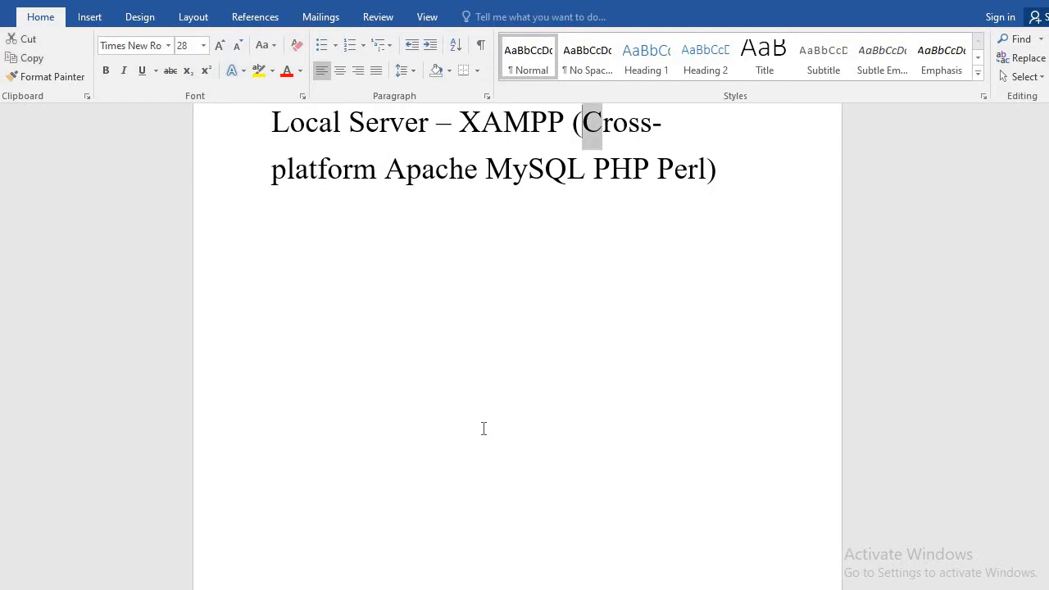
key(shift+Right)
key(shift+Right)
key(shift+Right)
key(shift+Right)
key(shift+Right)
key(shift+Right)
key(shift+Right)
key(shift+Right)
key(shift+Right)
key(shift+Right)
key(shift+Right)
key(shift+Right)
key(shift+Right)
key(shift+Right)
key(shift+Right)
key(shift+Right)
key(shift+Right)
key(shift+Right)
key(shift+Right)
key(shift+Right)
key(shift+Right)
key(shift+Right)
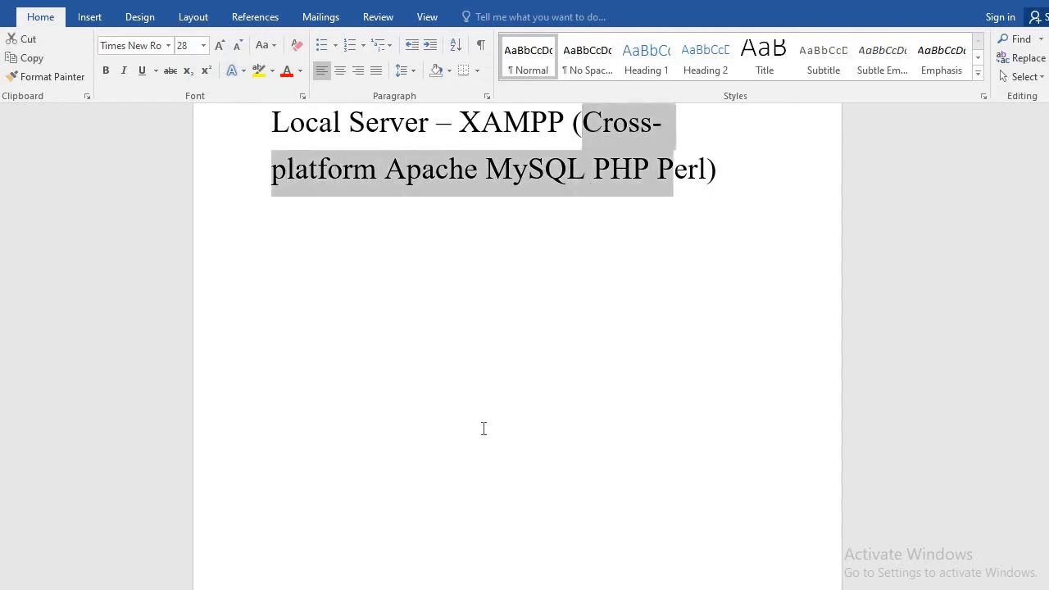
key(shift+Right)
key(shift+Right)
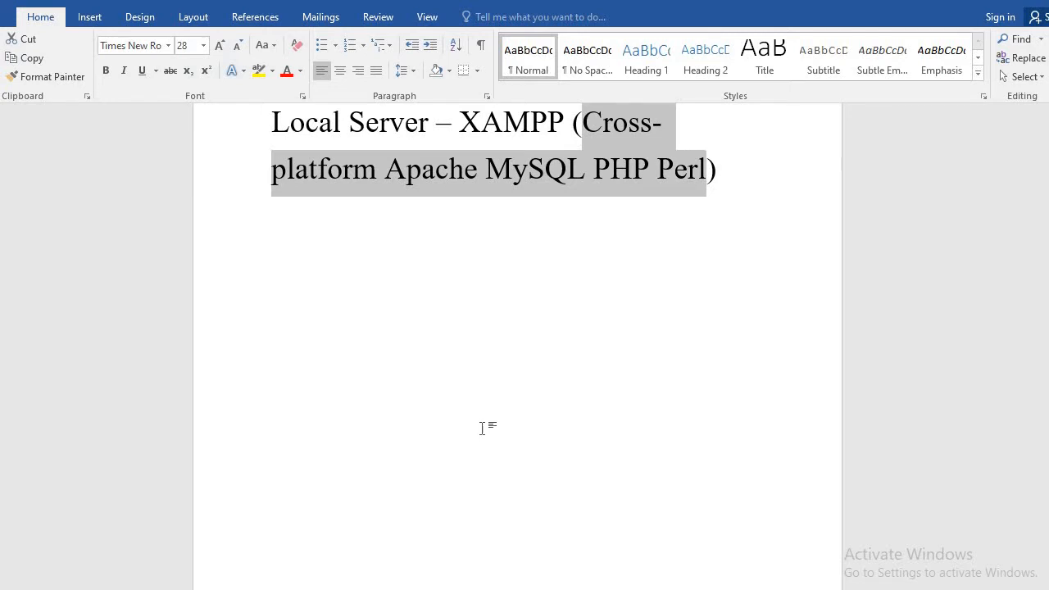
- Clear the selection and place the text cursor just before "XAMPP" in the Local Server line
key(Left)
key(Left)
key(ctrl+Left)
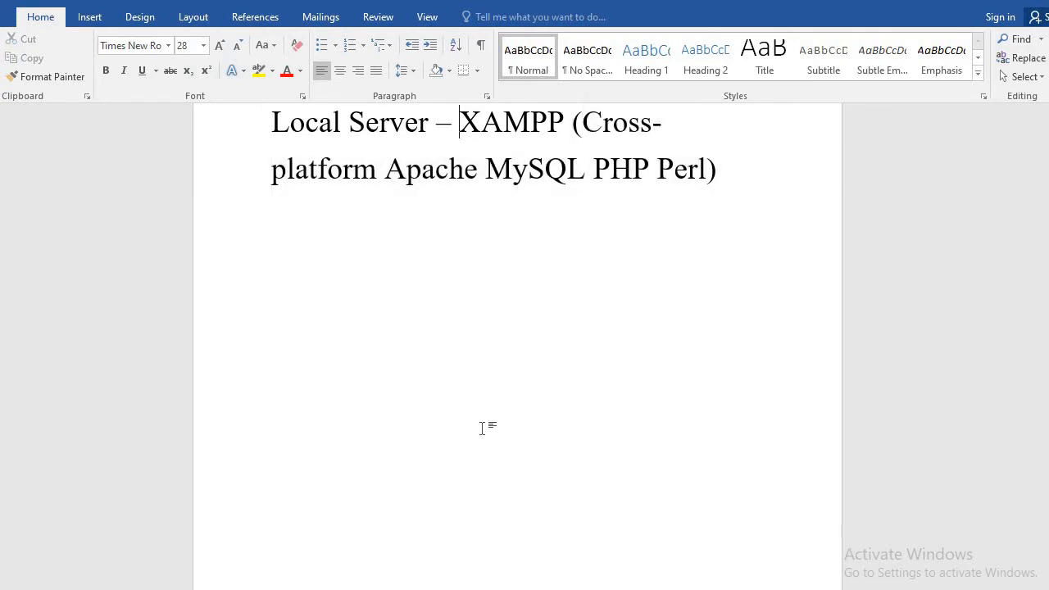
- Read through the Local Server line with the text cursor, covering XAMPP and its expansion "Cross-platform Apache MySQL PHP Perl"
key(Right)
key(Right)
key(Right)
key(Right)
key(Right)
key(Right)
key(Right)
key(Right)
key(Right)
key(Right)
key(Right)
key(Right)
key(Left)
key(Left)
key(Left)
key(Left)
key(Left)
key(Left)
key(Left)
key(Left)
key(Left)
key(Left)
key(Left)
key(Left)
key(Left)
key(Left)
key(Left)
key(Left)
key(Left)
key(Left)
key(Left)
key(Left)
key(Left)
key(Left)
key(Left)
key(Left)
key(Left)
key(Left)
key(Right)
key(ctrl+Right)
key(ctrl+Right)
key(ctrl+Right)
key(ctrl+Right)
key(Right)
key(Right)
key(Right)
key(Right)
key(Right)
key(Right)
key(Right)
key(Right)
key(Right)
key(Right)
key(Right)
key(Right)
key(Right)
key(Right)
key(Right)
key(Right)
key(Right)
key(Right)
key(Right)
key(Right)
key(Right)
key(Right)
key(Right)
- Move the text cursor to the "Platform" line on the following page and read through Windows, Mac OS X and Linux
key(Down)
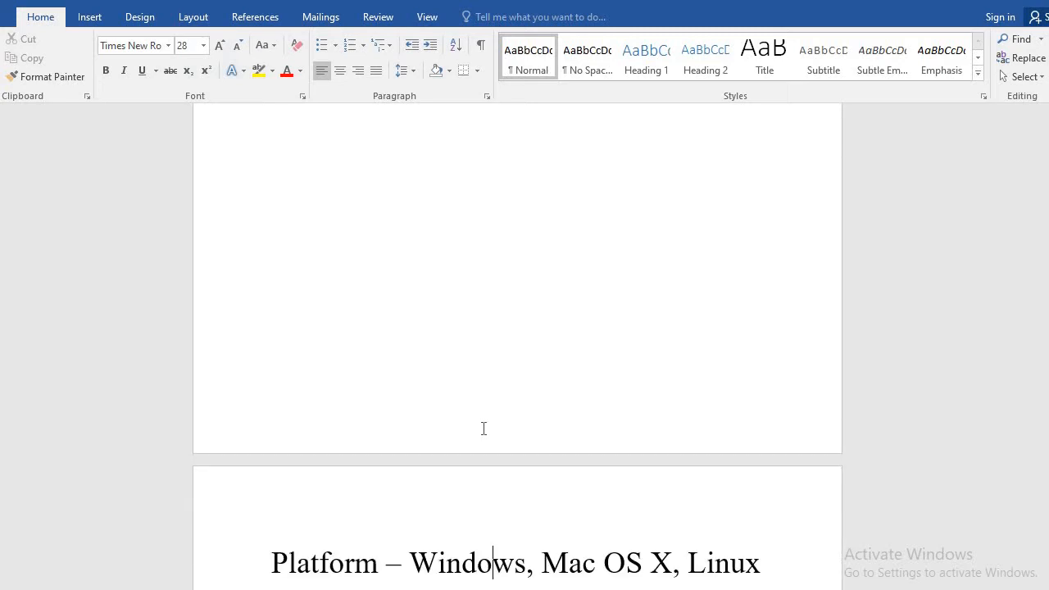
key(Right)
key(Right)
key(Right)
key(Right)
key(Right)
key(Right)
key(Right)
key(Right)
key(Right)
key(Right)
key(Right)
key(Right)
key(Right)
key(Right)
key(Right)
key(Right)
key(Right)
key(Right)
key(Right)
key(Right)
- View the "SUBSCRIBE TO CHANNEL" page, and return the text cursor to the end of the Platform line after "Linux"
key(Return)
key(Down)
key(Right)
key(Down)
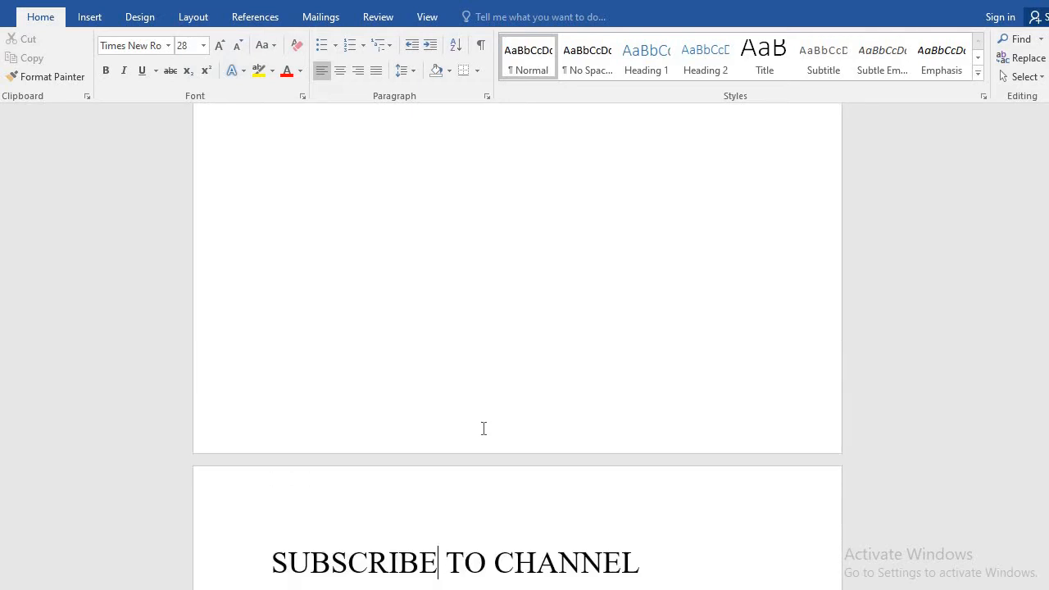
key(Up)
key(Left)
key(Left)
key(Left)
key(Left)
key(Left)
key(Left)
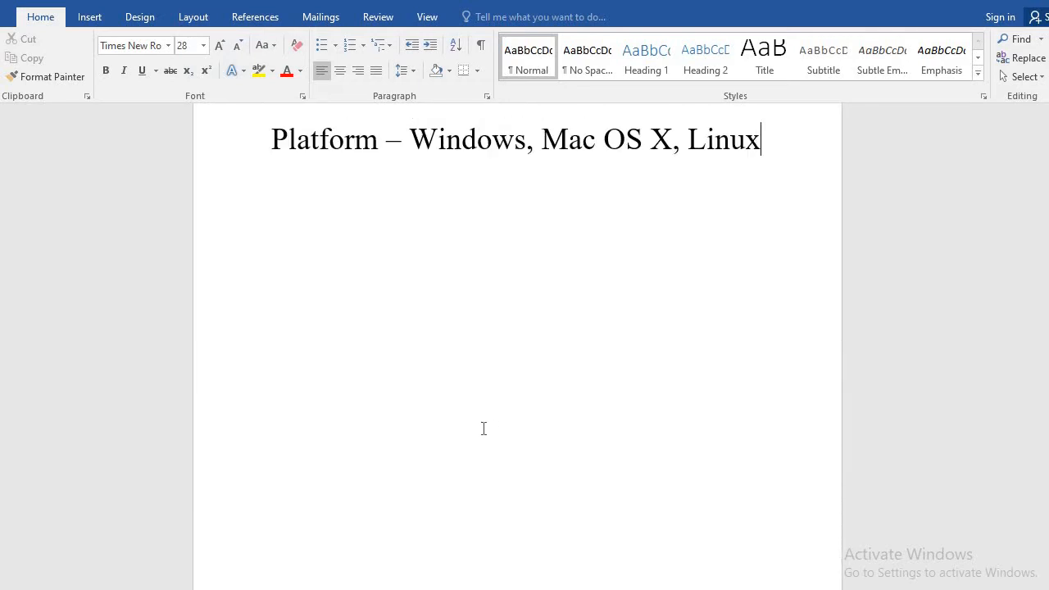
- Move the text cursor back and forth along the Platform line, reading through Linux, Mac OS X and Windows
key(Left)
key(Left)
key(Left)
key(Left)
key(Left)
key(Left)
key(Left)
key(Left)
key(Left)
key(Left)
key(Left)
key(Left)
key(Left)
key(Left)
key(Left)
key(Left)
key(Left)
key(Left)
key(Left)
key(Left)
key(Left)
key(Left)
key(Left)
key(Left)
key(Left)
key(Left)
key(Left)
key(Left)
key(Left)
key(Left)
key(Right)
key(Right)
key(Right)
key(Right)
key(Right)
key(Right)
key(Right)
key(Right)
key(Right)
key(Right)
key(Right)
key(Right)
key(Right)
key(Right)
key(Right)
key(Right)
key(Left)
key(Left)
key(Left)
key(Right)
key(Right)
key(Right)
key(Right)
key(Right)
key(Right)
key(Right)
key(Right)
key(Right)
key(Right)
key(Right)
key(Right)
key(Right)
key(Right)
key(Right)
key(Left)
key(Left)
key(Left)
- Switch to Firefox and search Google for "xampp" in a new tab
key(alt+Tab)
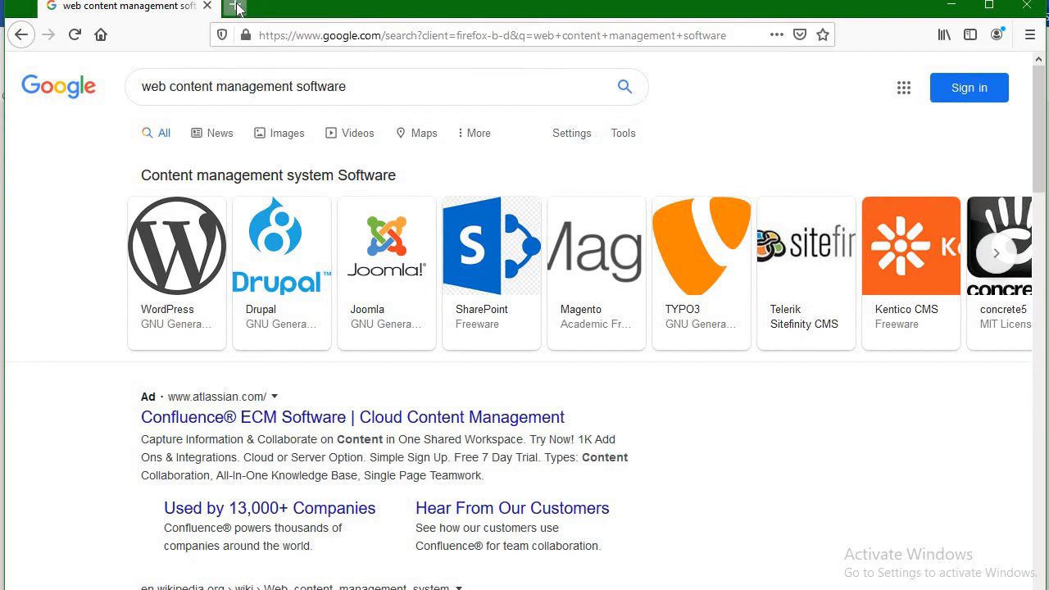
click(237, 7)
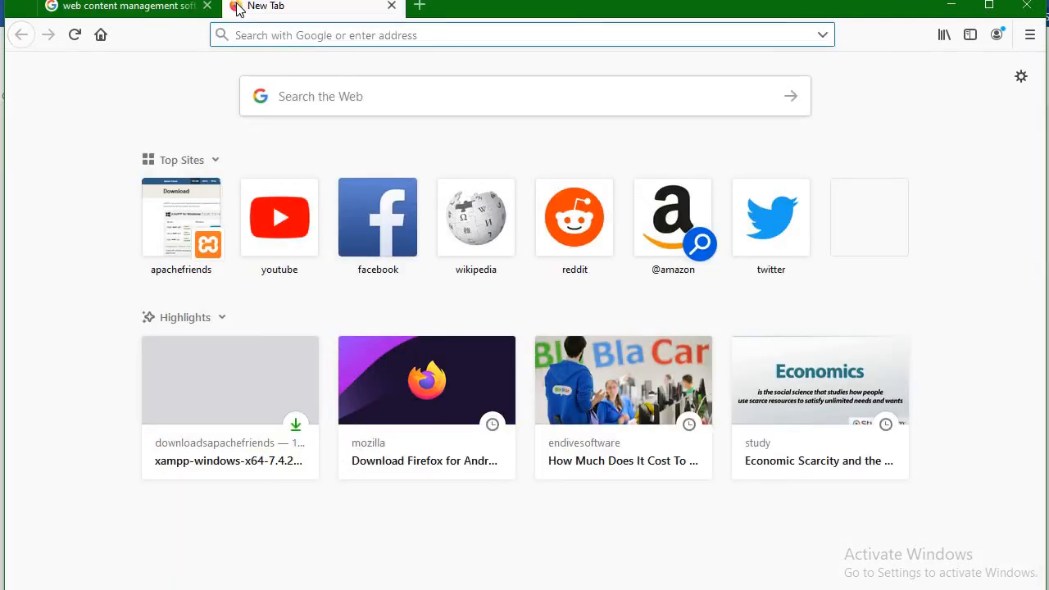
text(xampp)
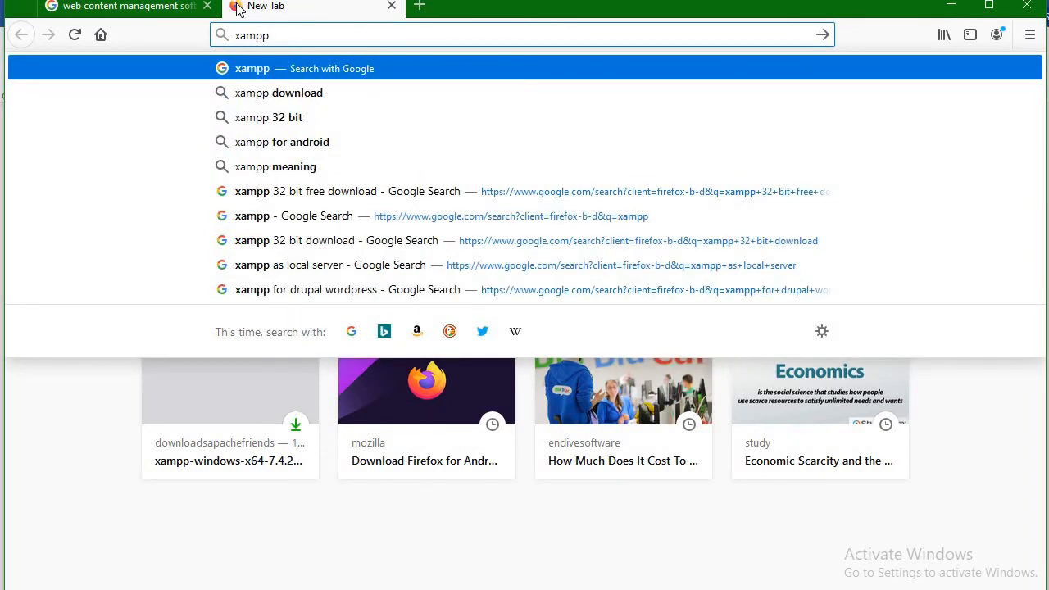
key(Return)
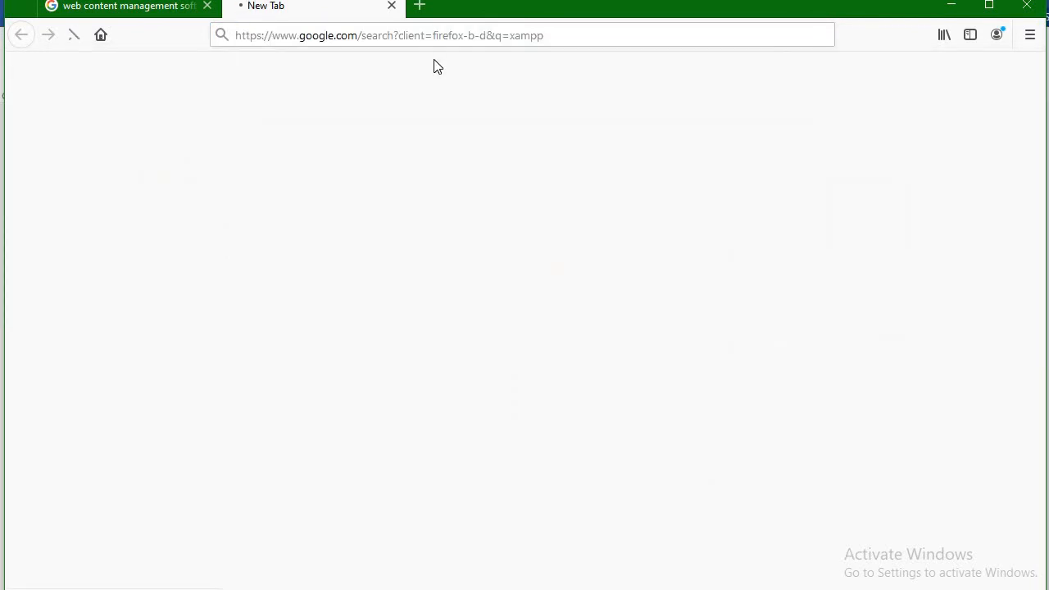
- Search for "xampp 32 bit free download" in another new tab, using the suggested queries
key(ctrl+t)
text(xampp)
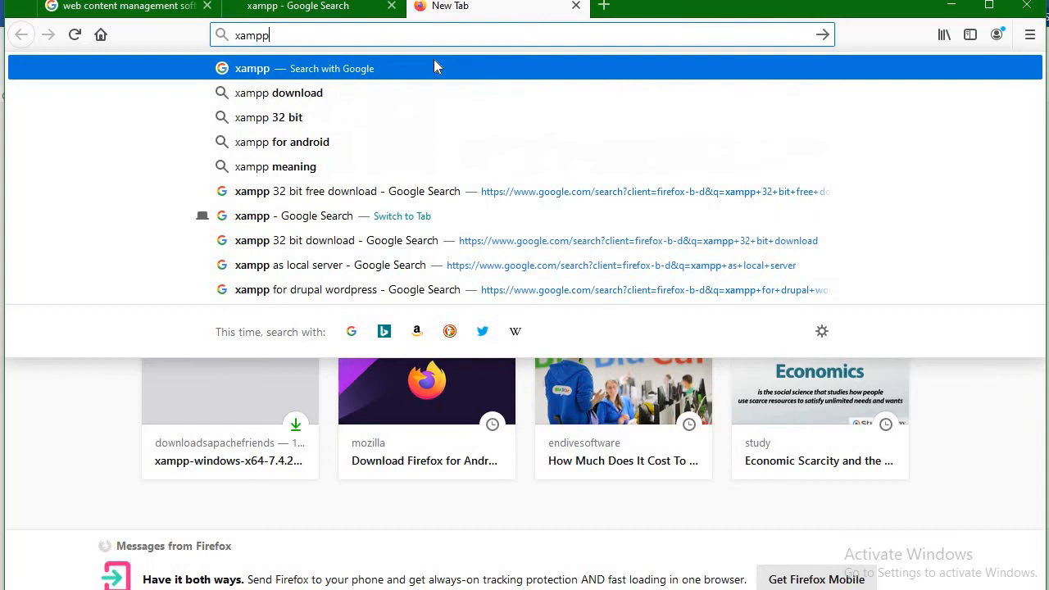
key(Down)
key(Down)
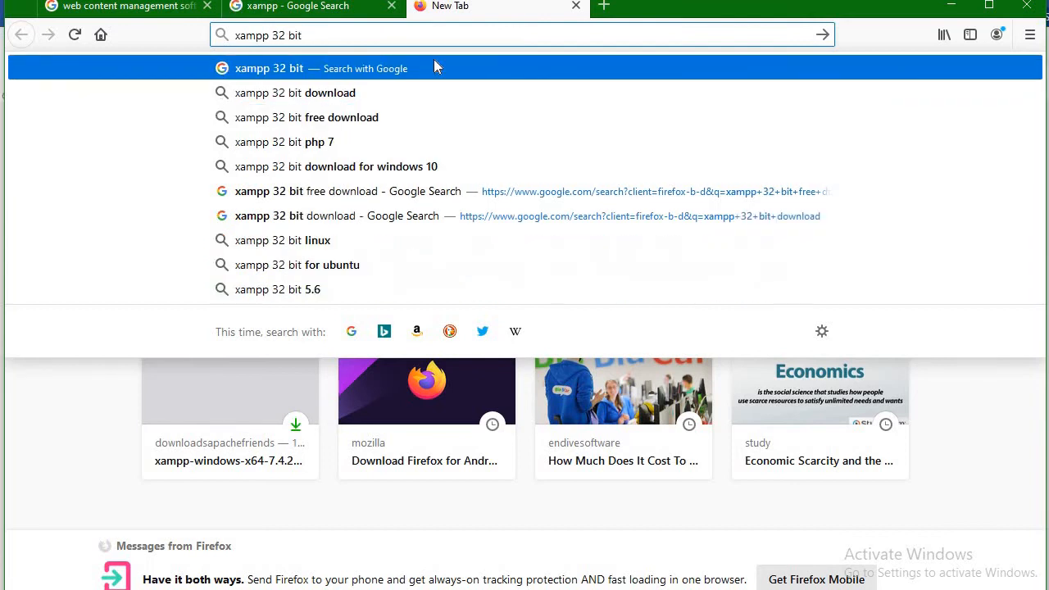
key(Down)
key(Down)
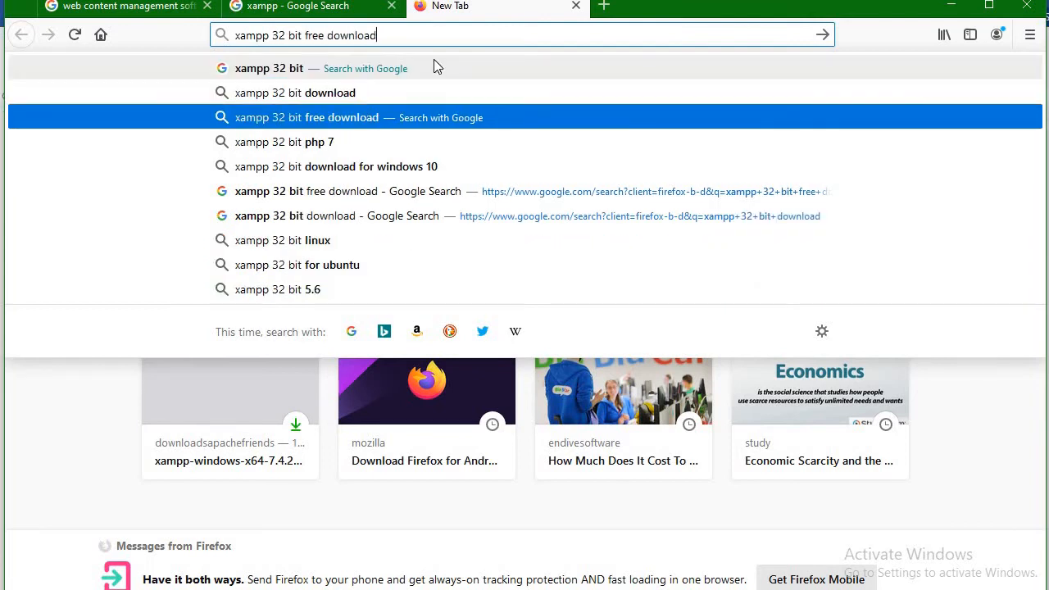
key(Return)
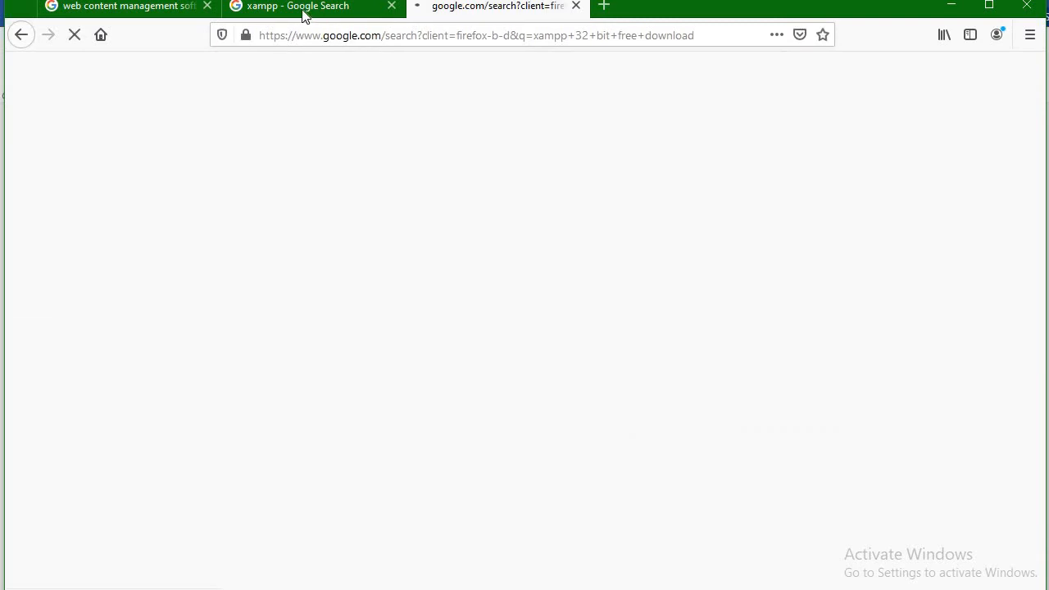
- Open the apachefriends.org "Download XAMPP" page from the "xampp" results, glancing at the 32-bit search results while it loads
click(303, 13)
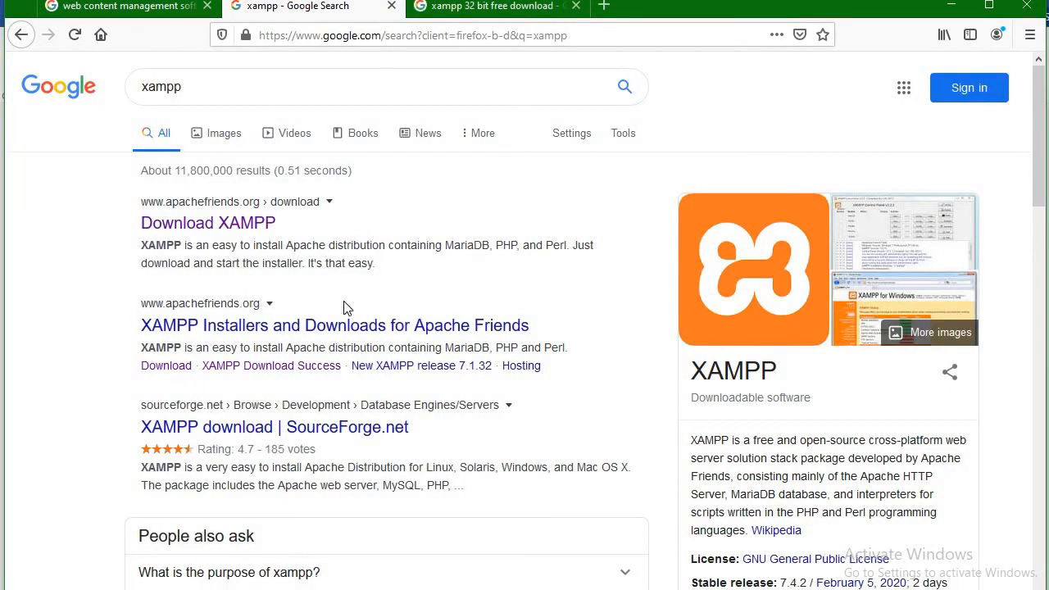
click(228, 233)
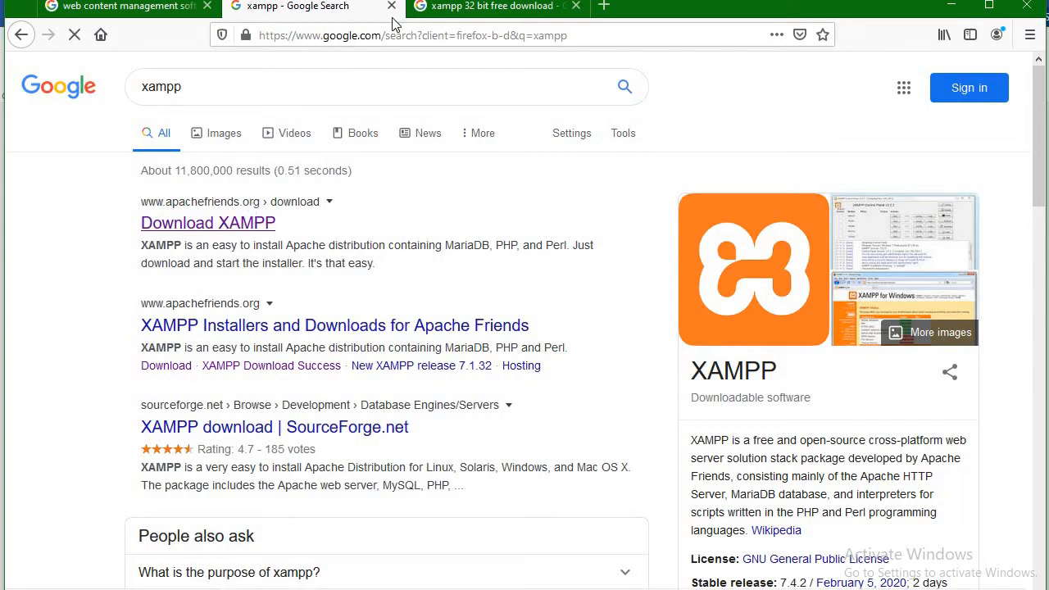
click(475, 10)
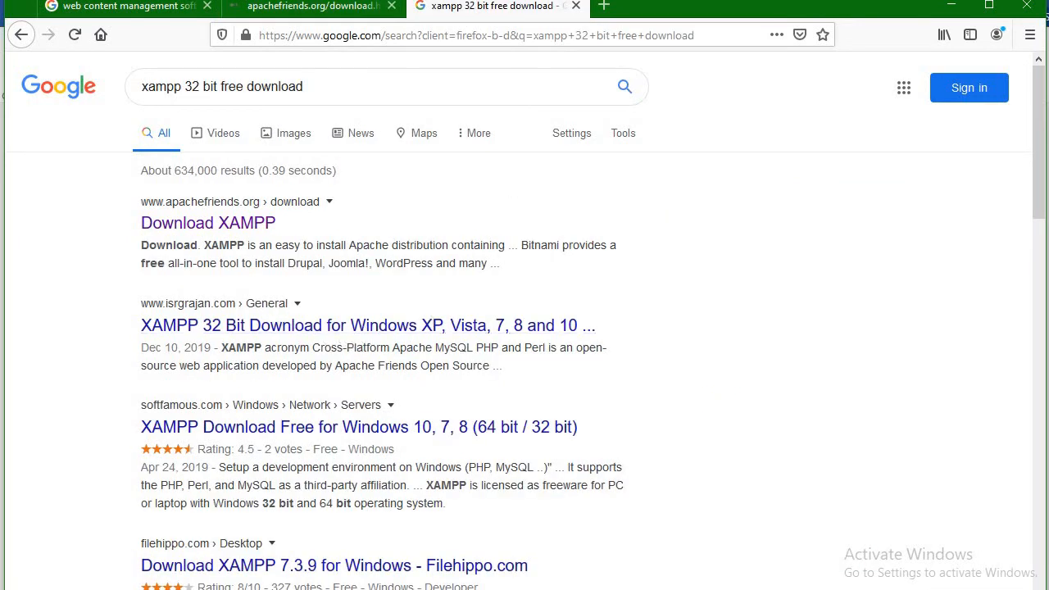
click(326, 10)
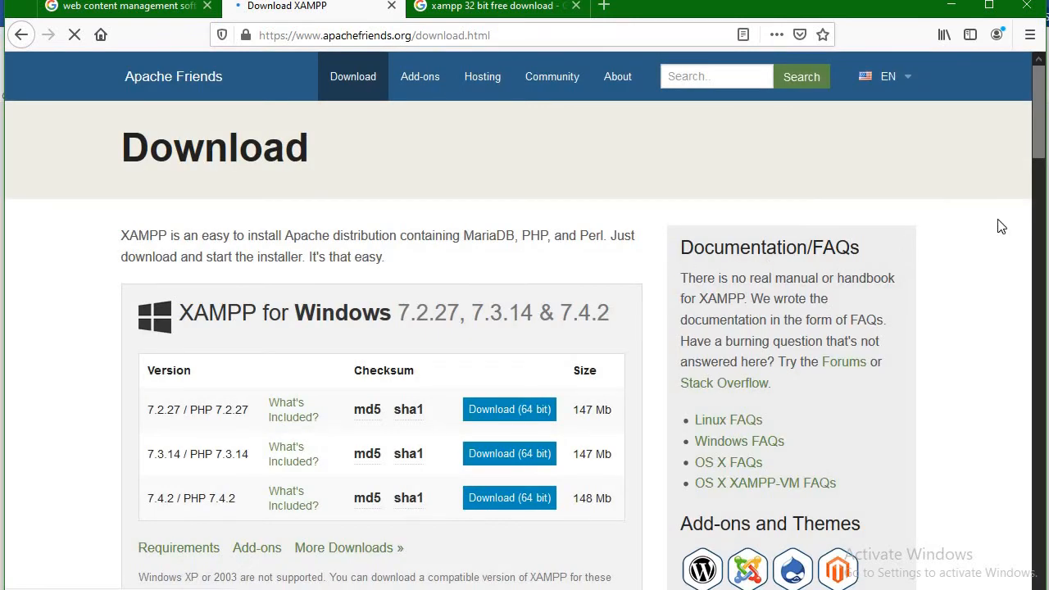
- Look through the XAMPP downloads for Windows, Linux and OS X, and return to the beginning of the page
mouse_move(1038, 104)
mouse_down()
mouse_move(1041, 224)
mouse_move(1033, 124)
mouse_up()
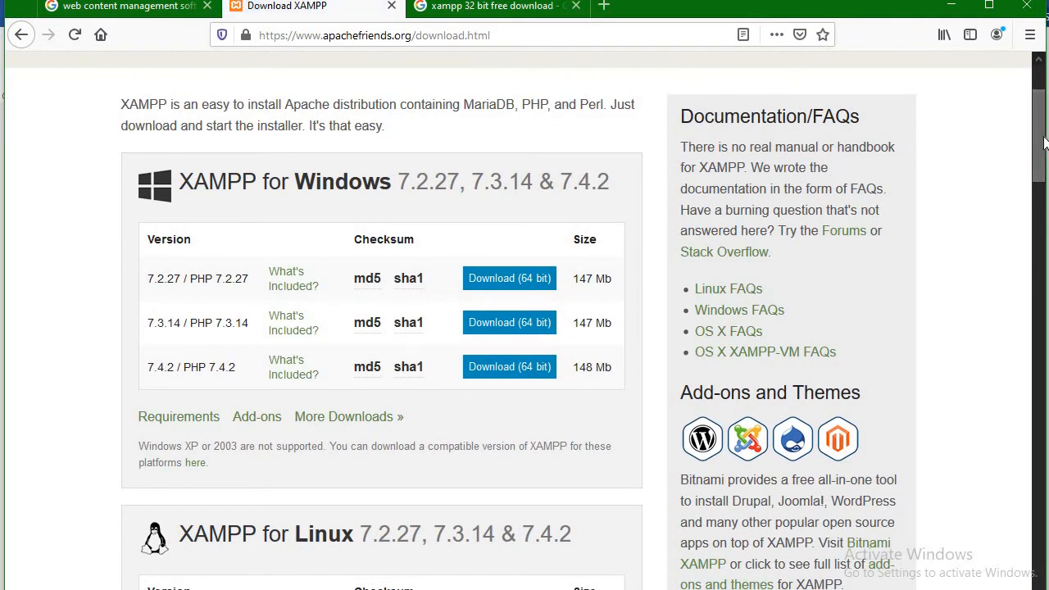
drag(1037, 144, 1034, 222)
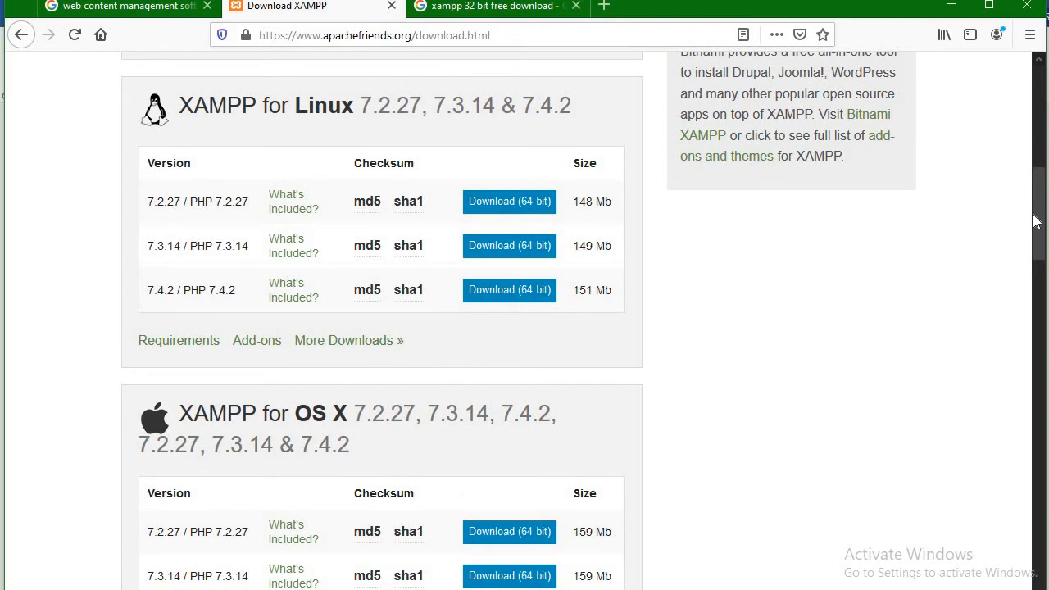
drag(1035, 221, 1035, 221)
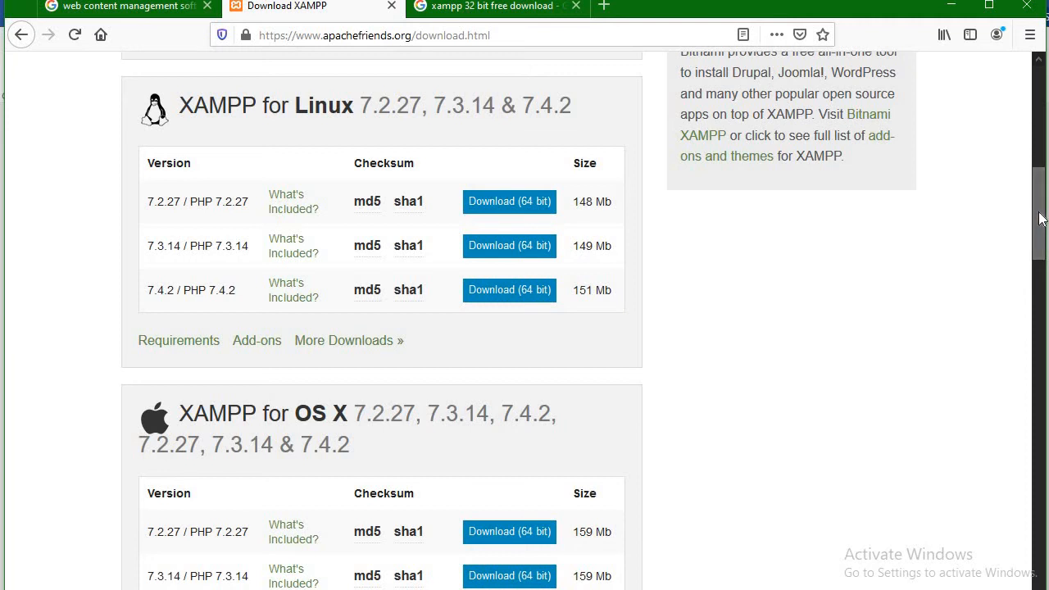
drag(1039, 219, 1034, 116)
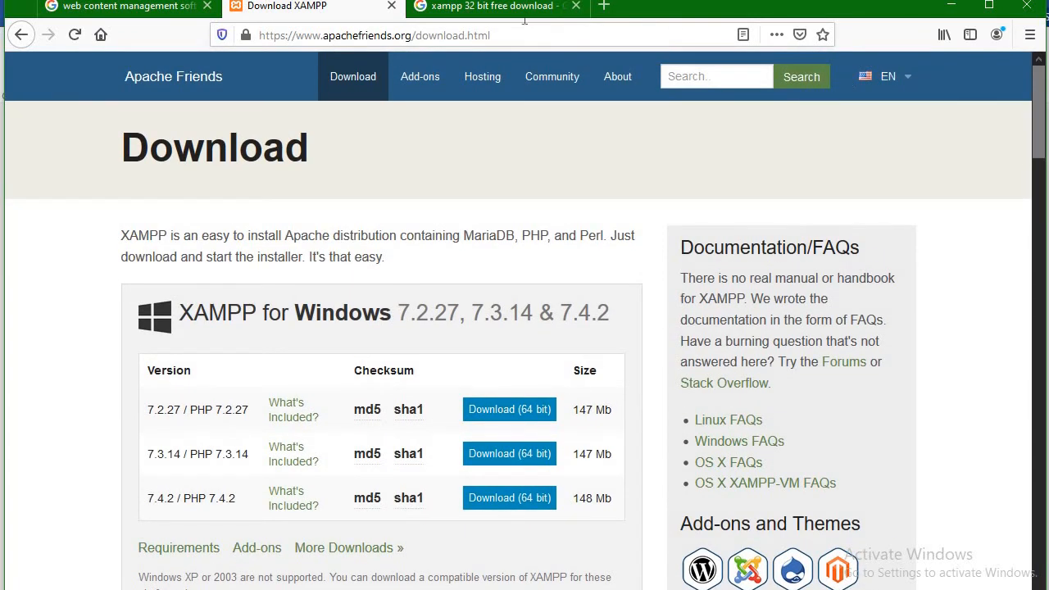
- View the 32-bit XAMPP search results and switch to the System window to check the computer's system type
click(500, 8)
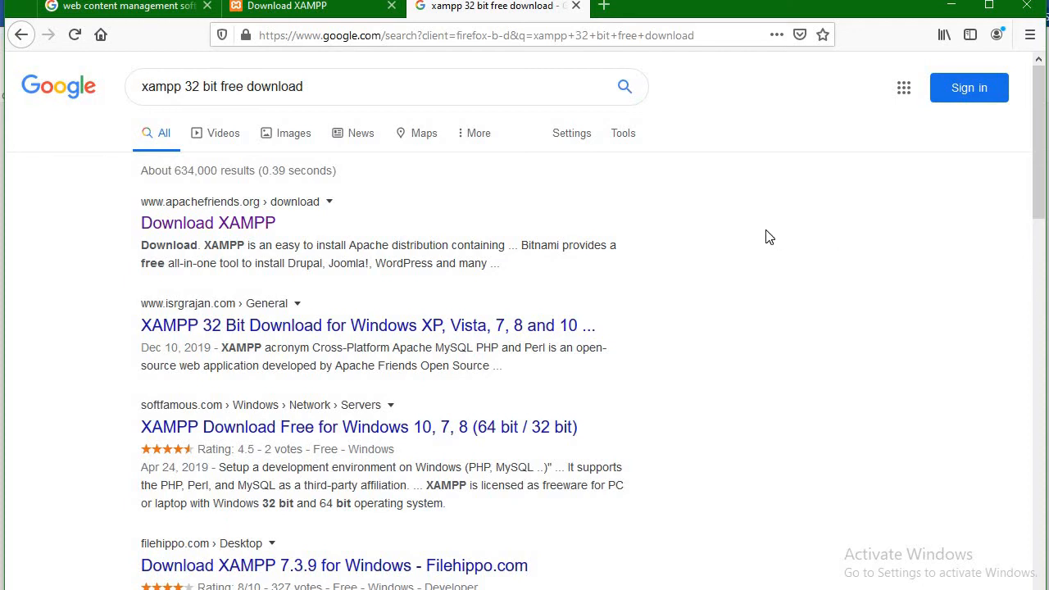
key(alt+Tab)
key(alt+Tab)
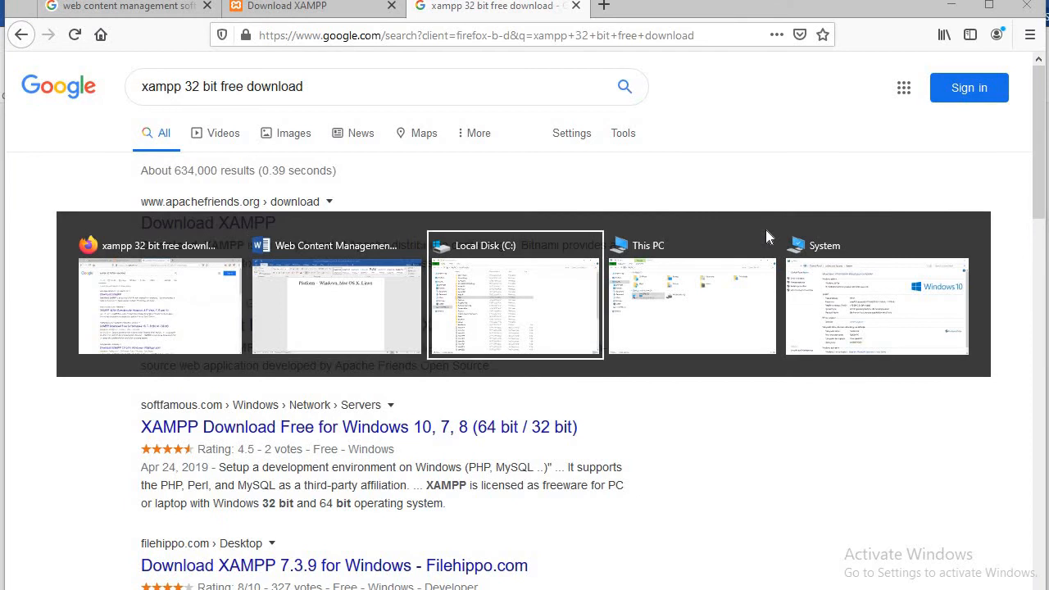
key(alt+Tab)
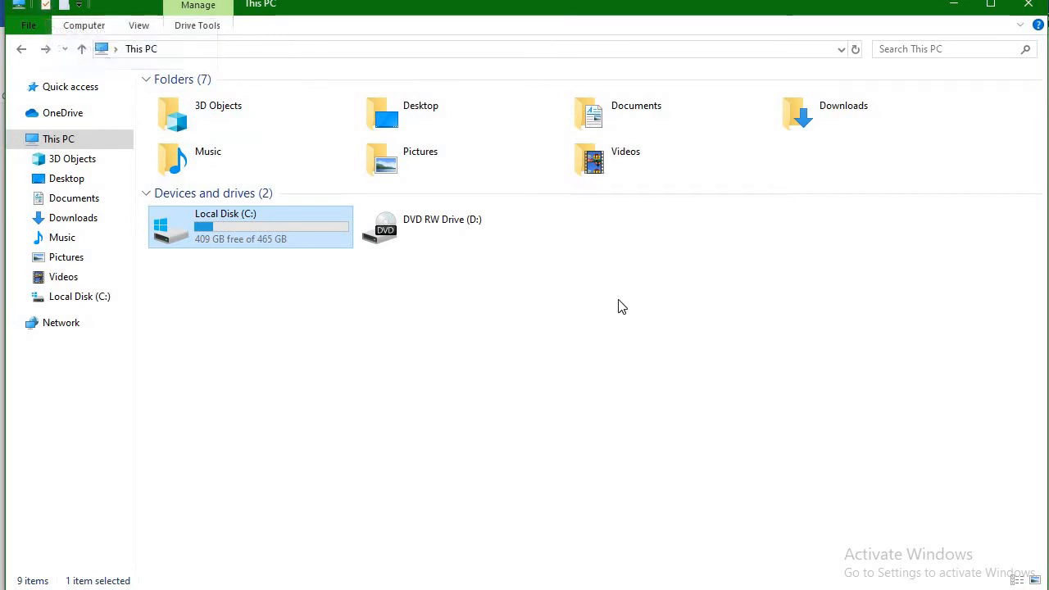
key(alt+Tab)
key(alt+Tab)
key(alt+Tab)
key(alt+Tab)
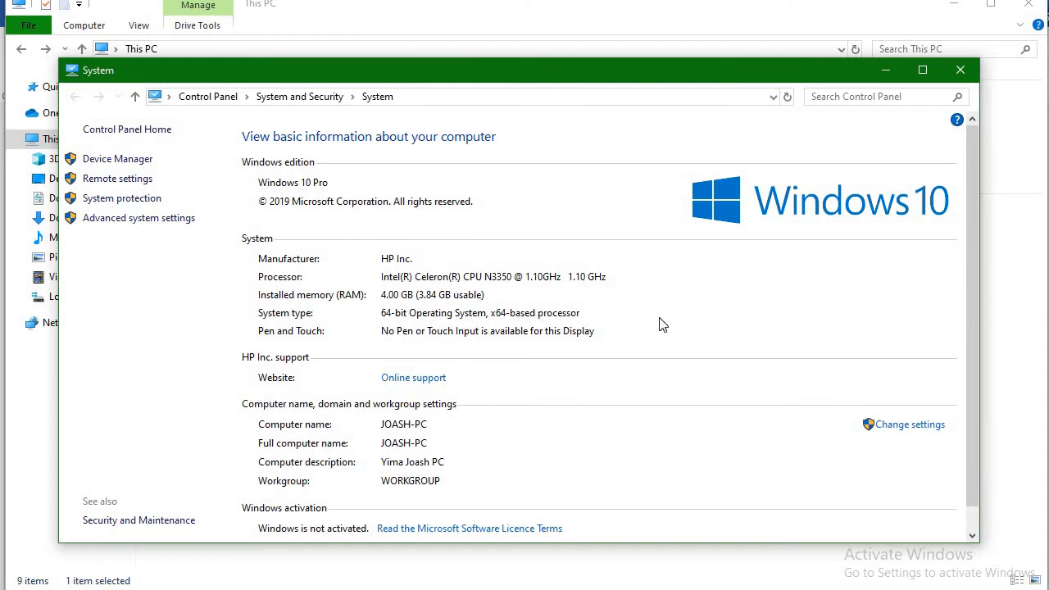
- Switch back to Firefox and show the Apache Friends "Download XAMPP" page again
key(alt+Tab)
key(alt+Tab)
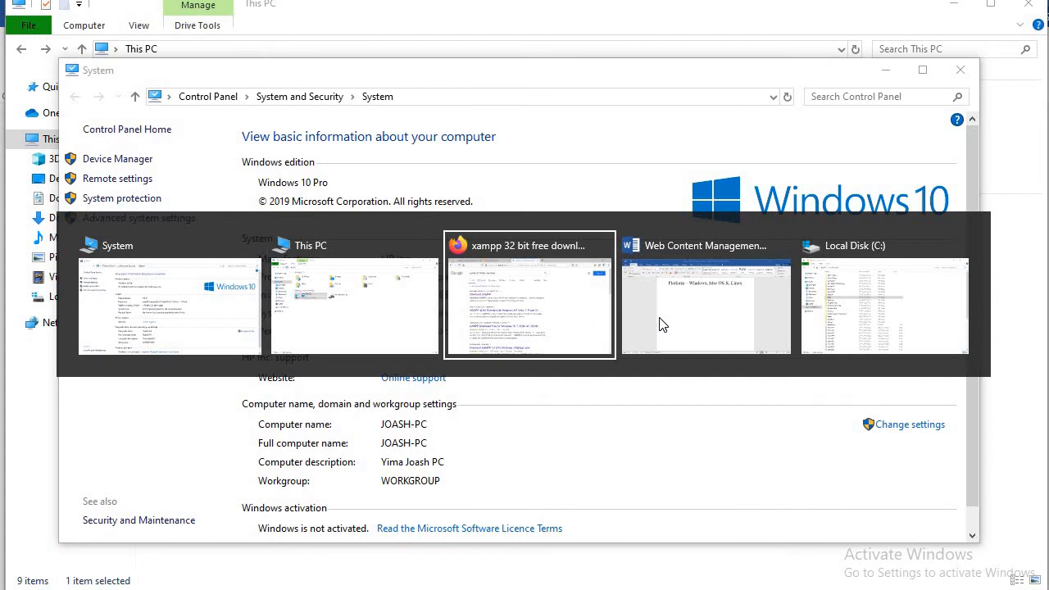
key(alt+Tab)
key(alt+Tab)
key(alt+Tab)
key(alt+Tab)
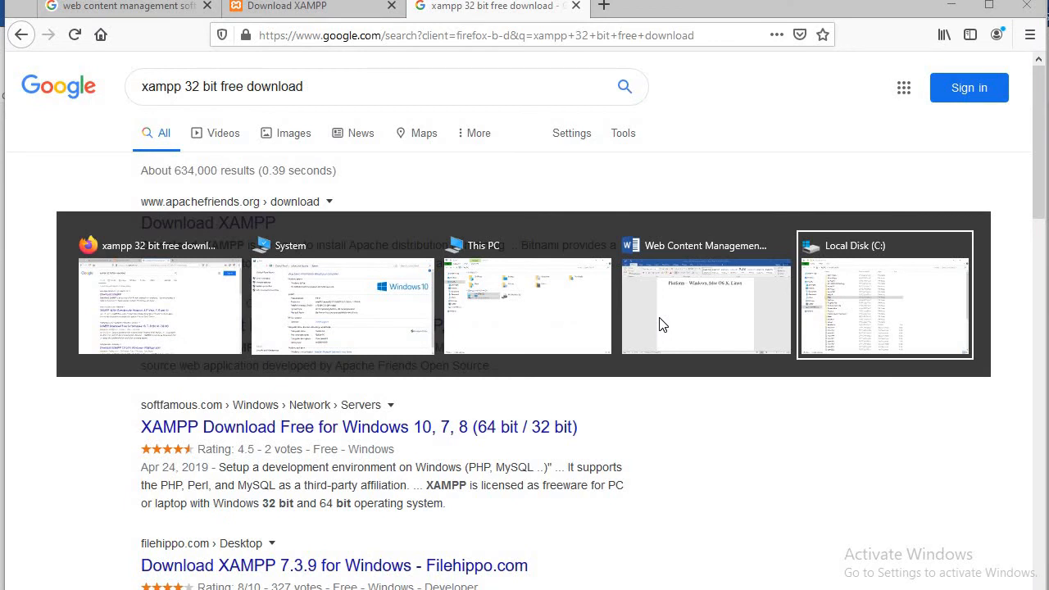
key(alt+Tab)
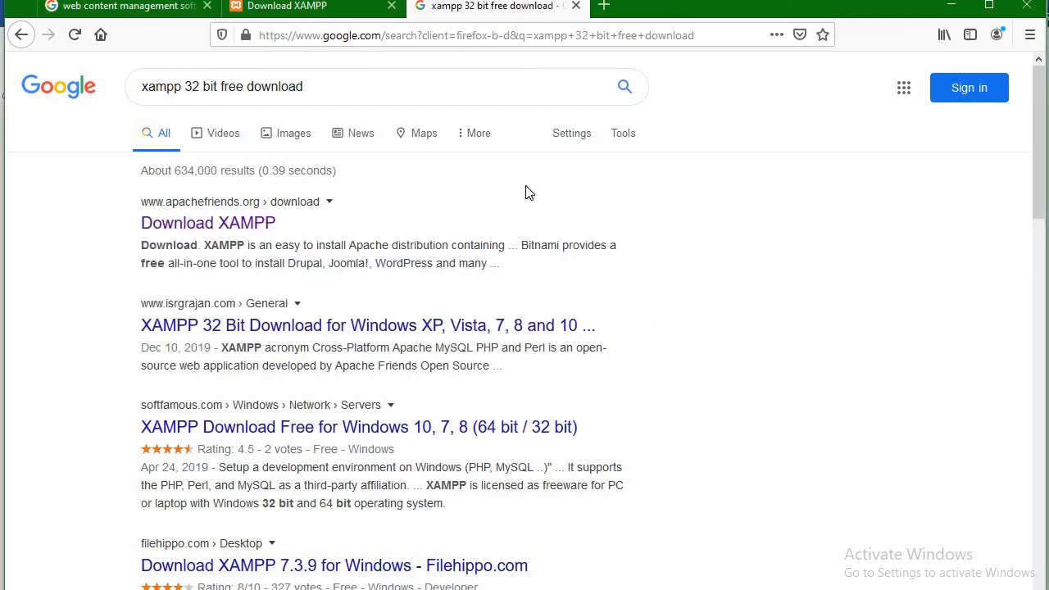
click(297, 14)
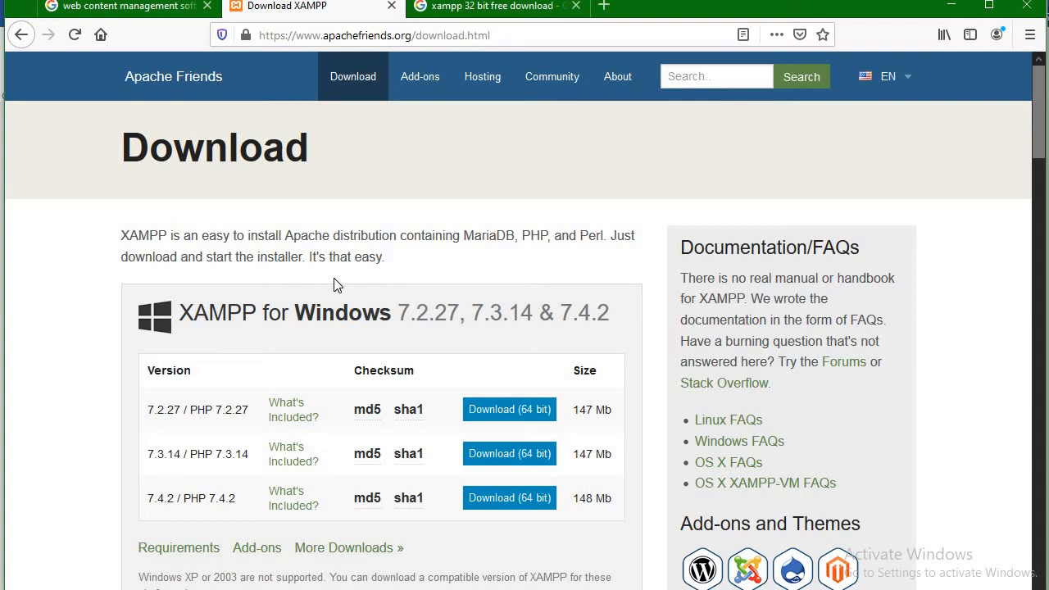
key(alt+Tab)
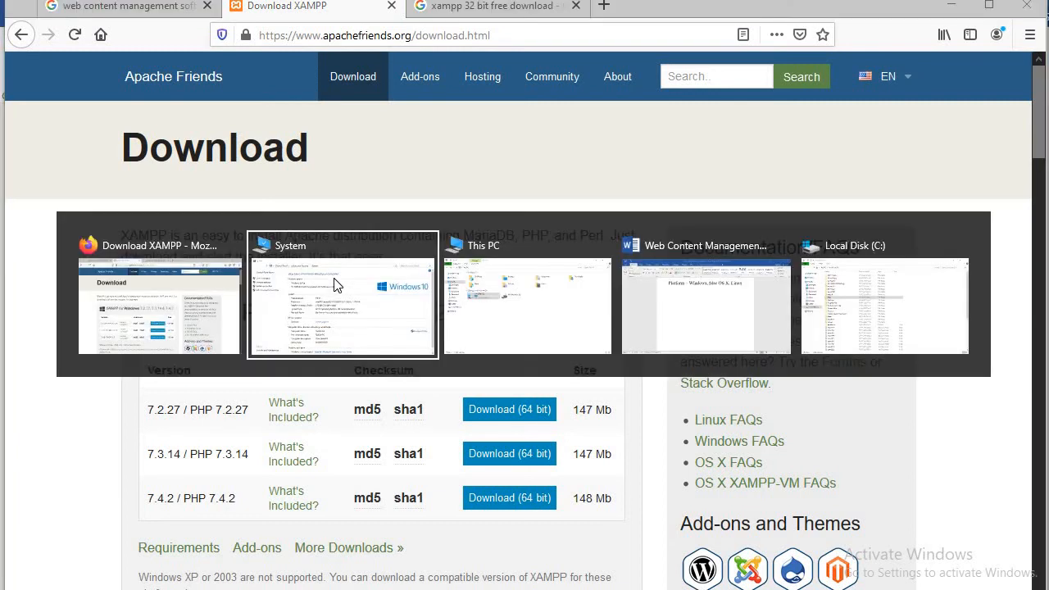
key(alt+Tab)
key(alt+Tab)
key(alt+Tab)
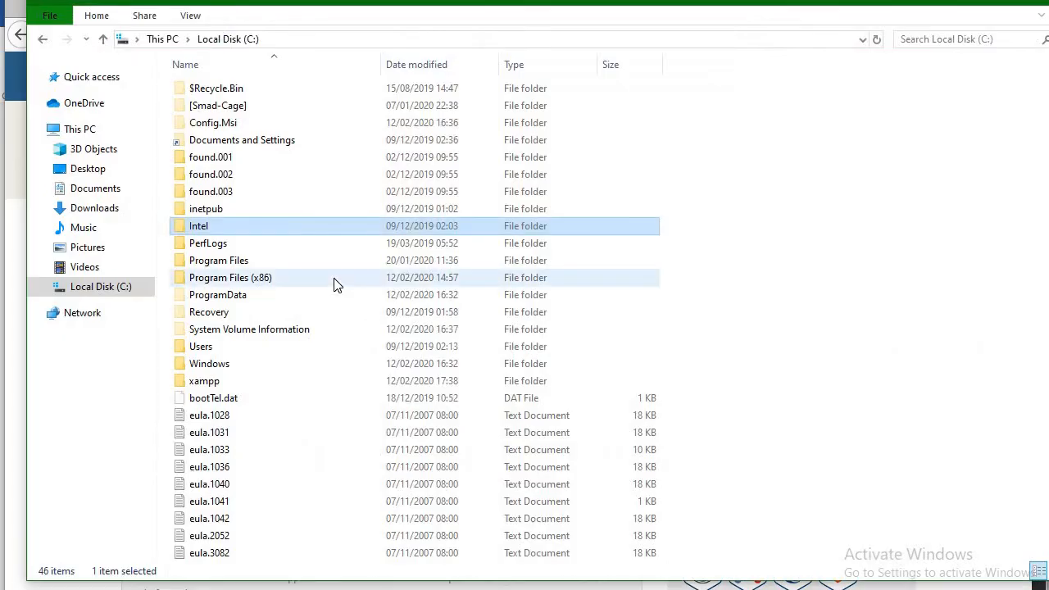
key(alt+Tab)
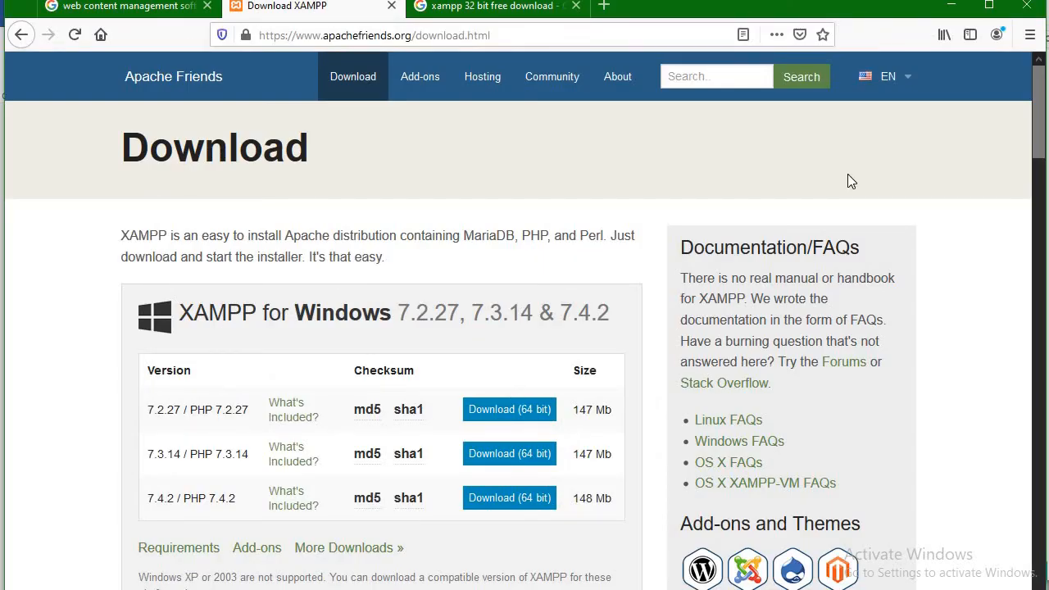
- Switch to the This PC window in File Explorer and open the Downloads folder
key(alt+Tab)
key(alt+Tab)
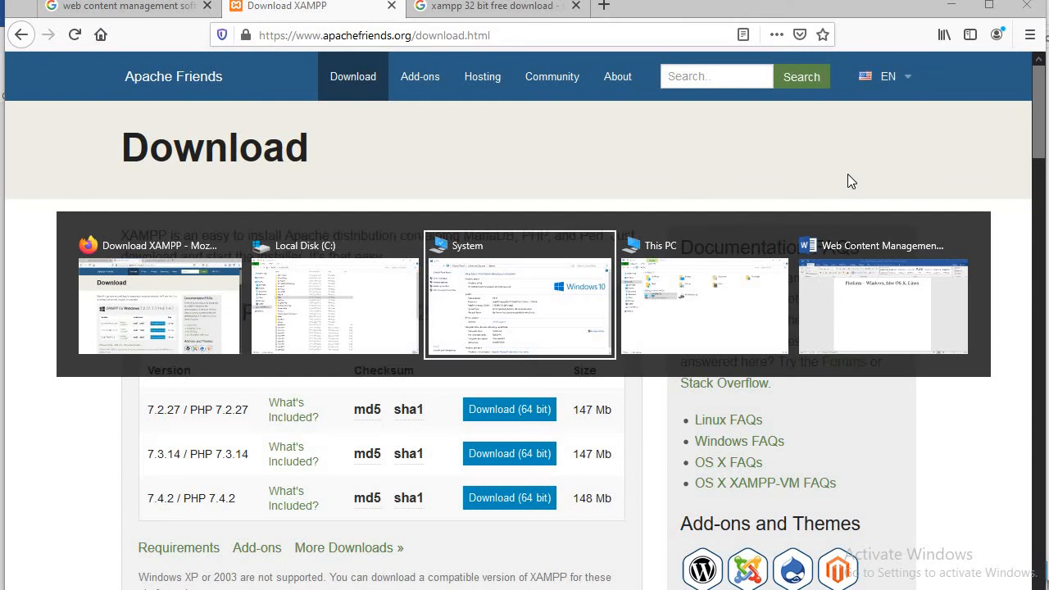
key(alt+Tab)
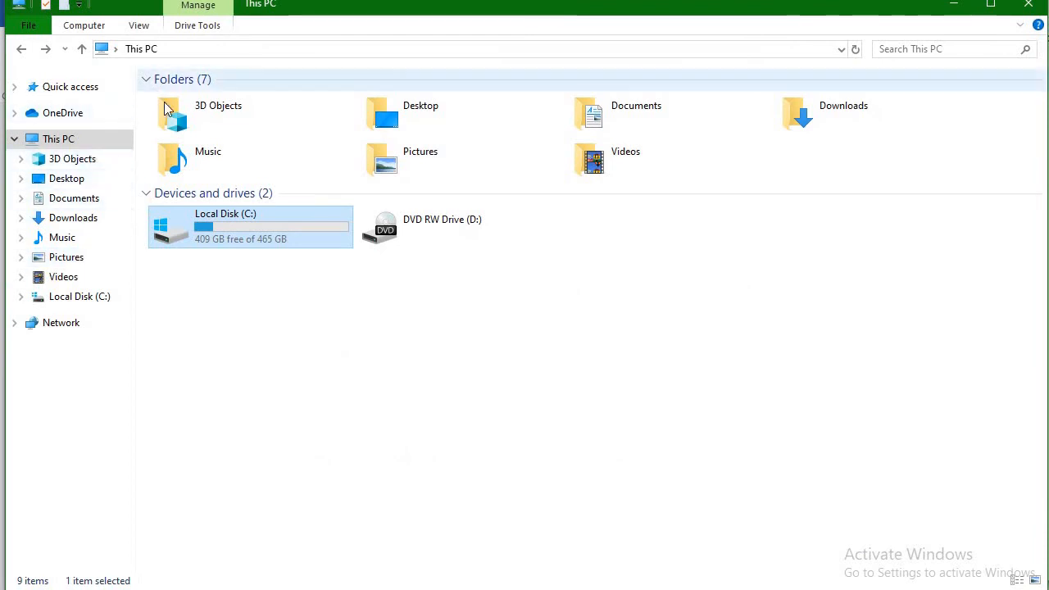
click(91, 220)
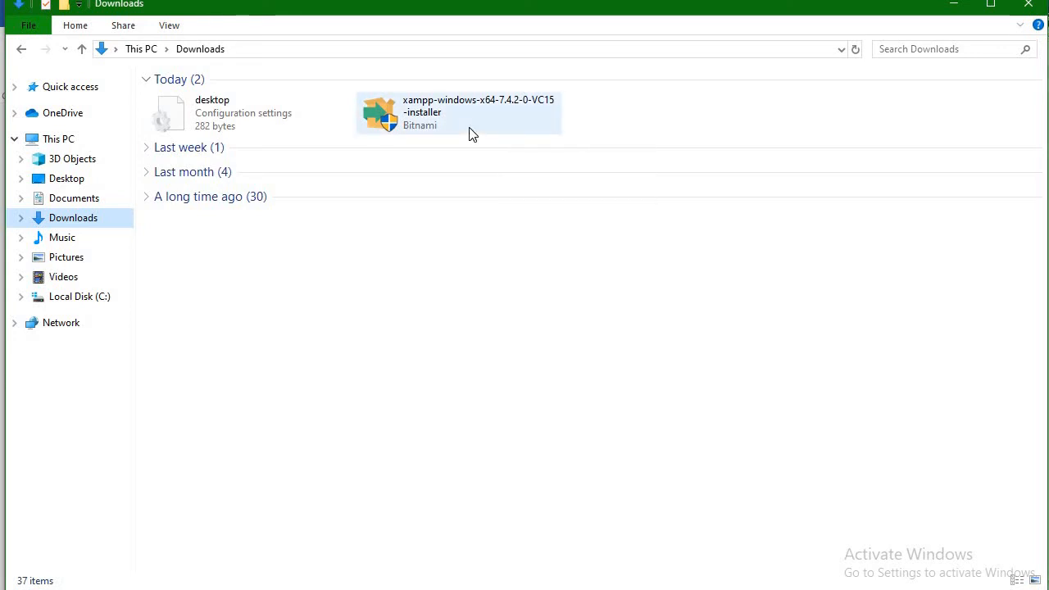
- Run the xampp-windows-x64-7.4.2-0-VC15-installer, accept the User Account Control warning and proceed to the component selection
double_click(421, 112)
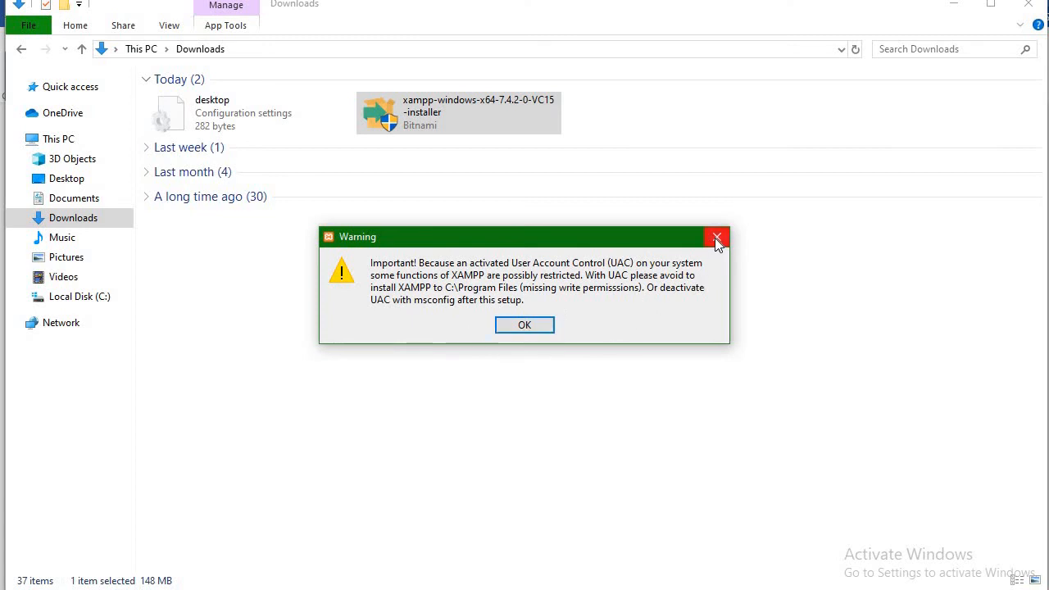
click(541, 326)
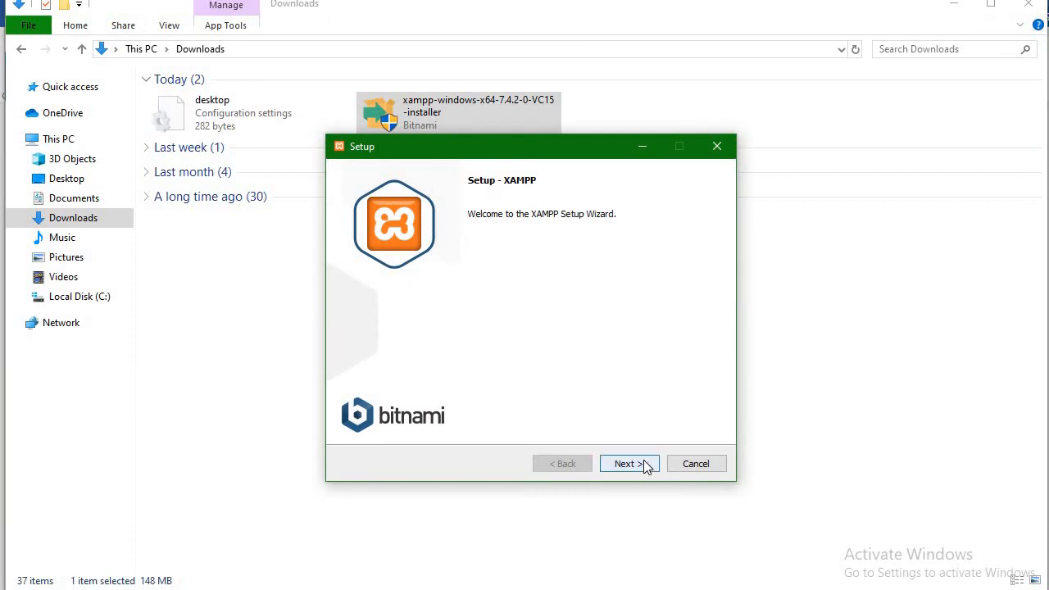
click(647, 464)
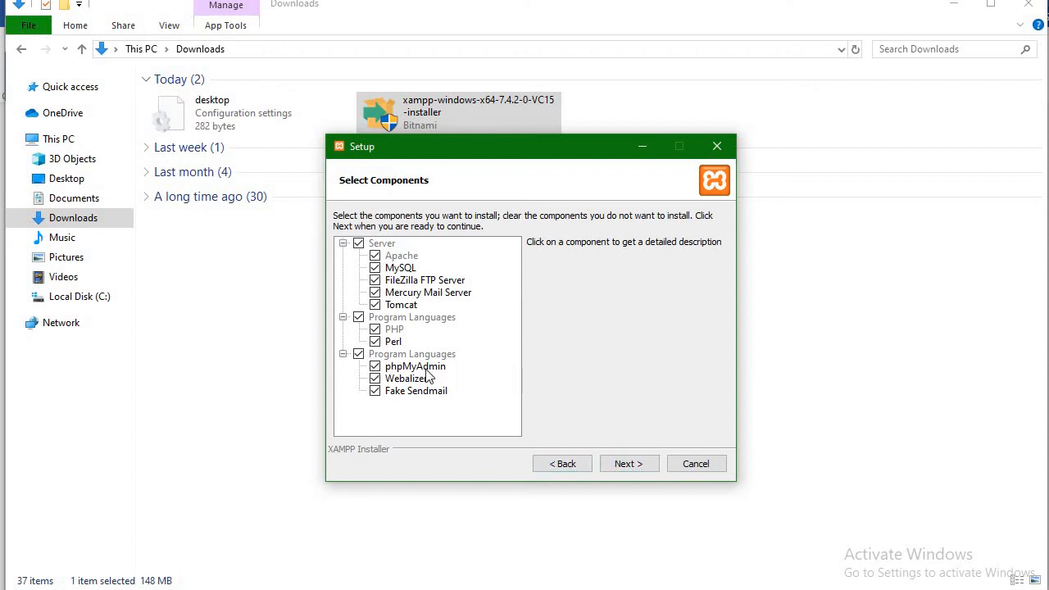
- Highlight Tomcat in the component list and proceed to the installation folder page
click(378, 309)
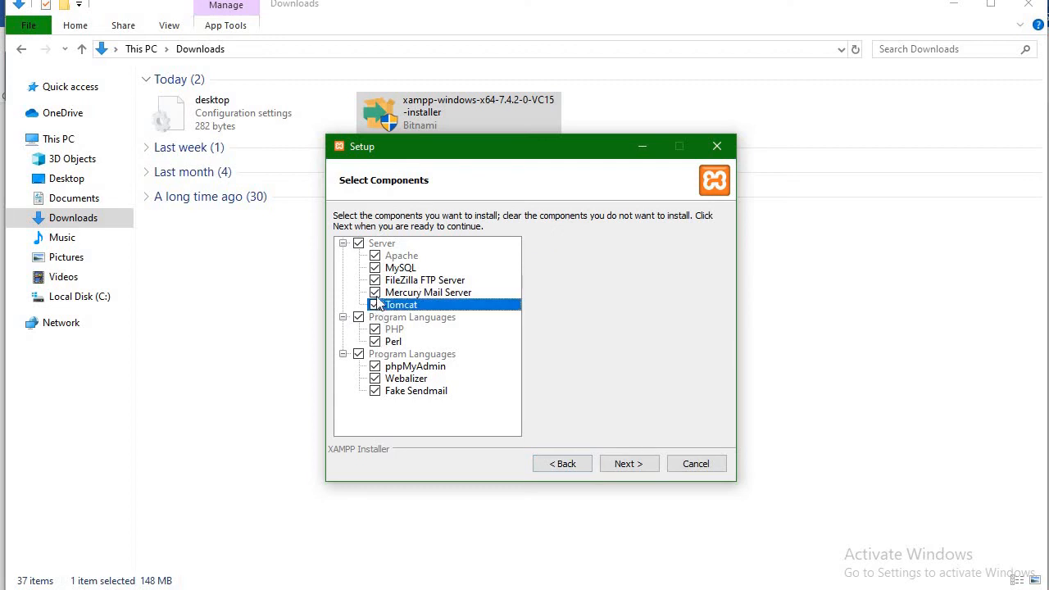
click(639, 465)
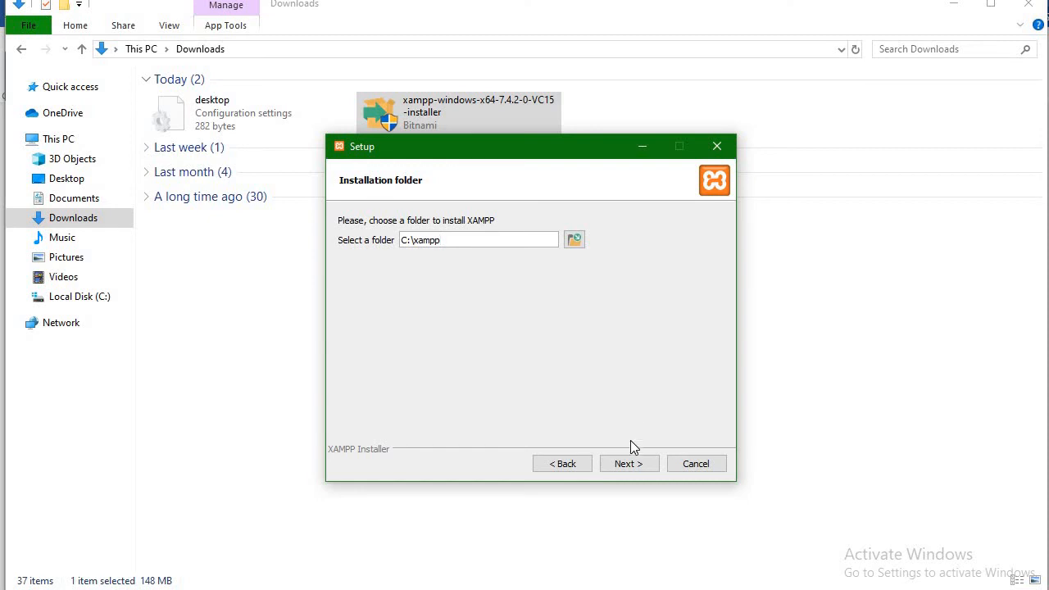
- Keep C:\xampp as the installation folder, turn off "Learn more about Bitnami for XAMPP" and proceed to the ready-to-install page
click(639, 465)
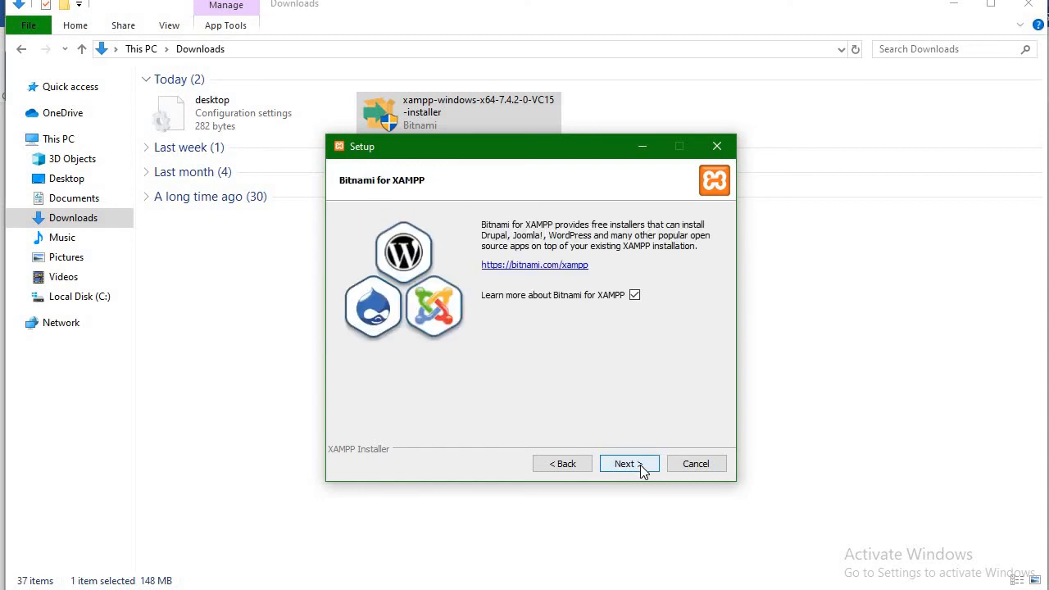
click(636, 297)
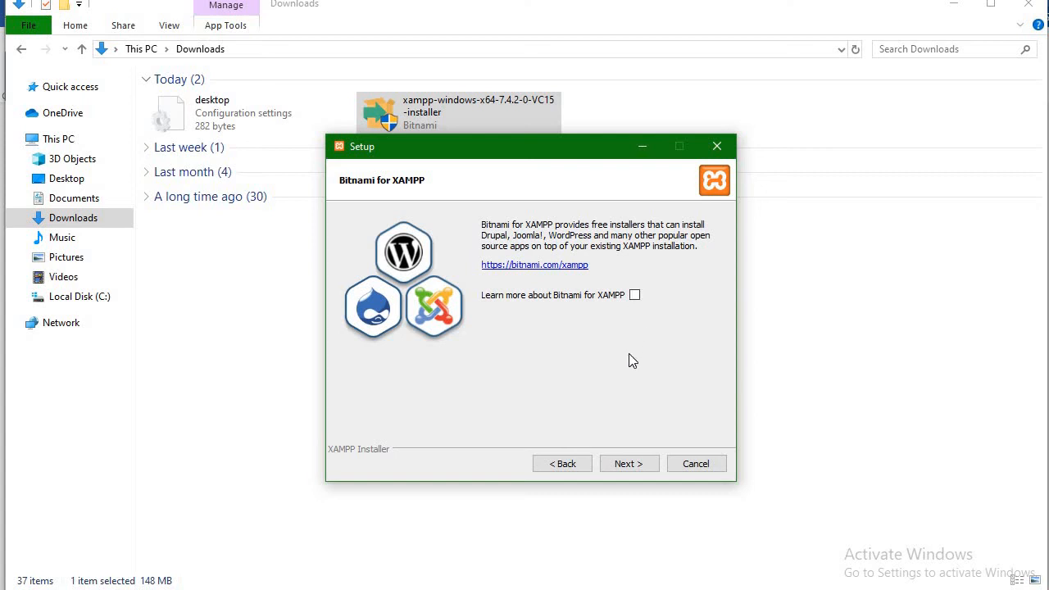
click(643, 466)
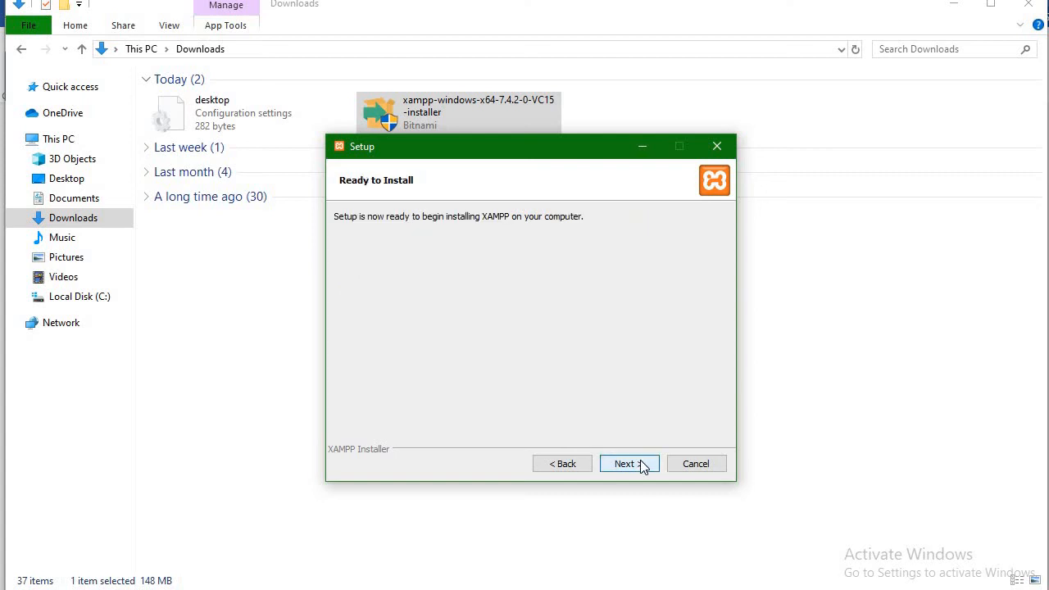
- Install XAMPP, finish the wizard with the Control Panel set to start, and save English as its language
click(626, 464)
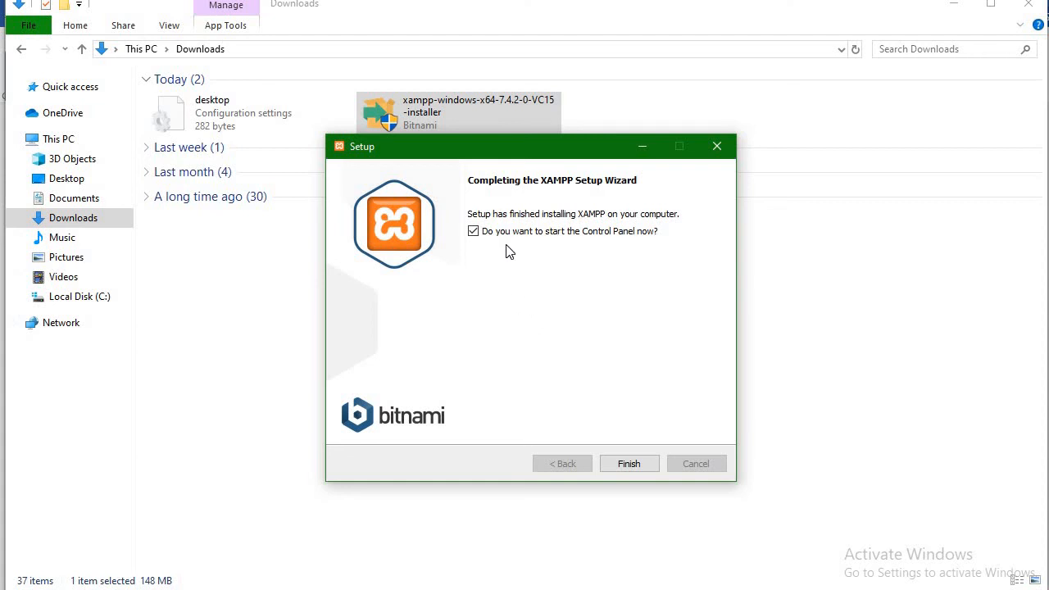
click(639, 463)
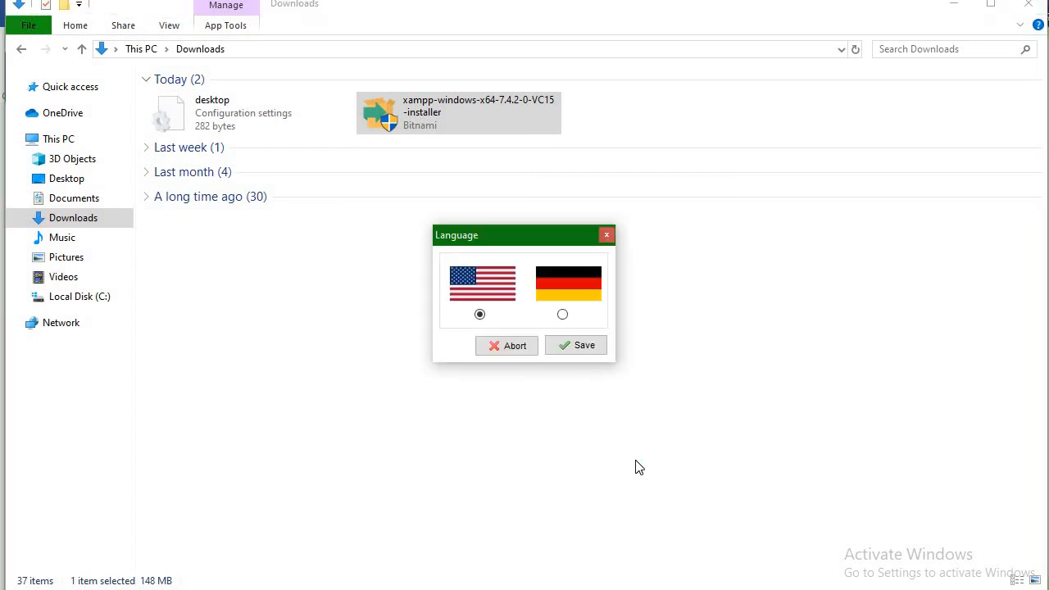
click(582, 348)
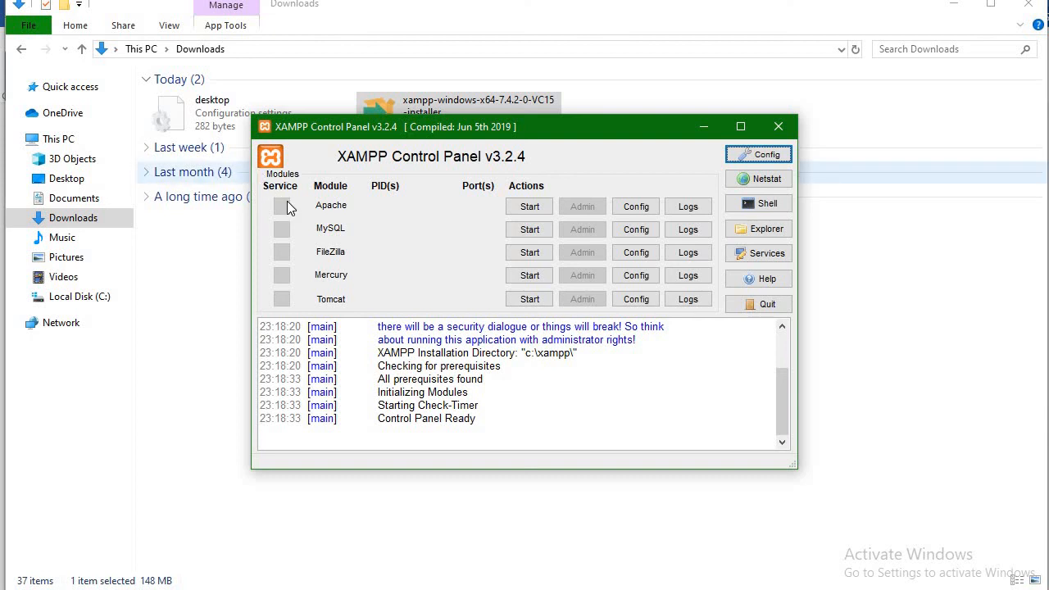
- Try to start Apache, and start MySQL while allowing mysqld through the firewall on both private and public networks
click(529, 210)
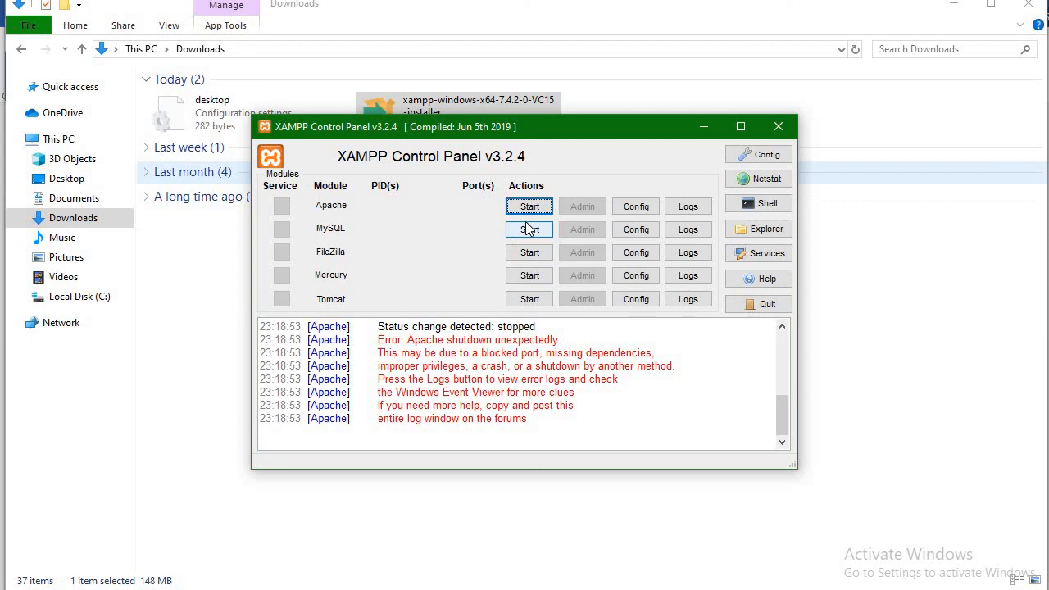
click(530, 230)
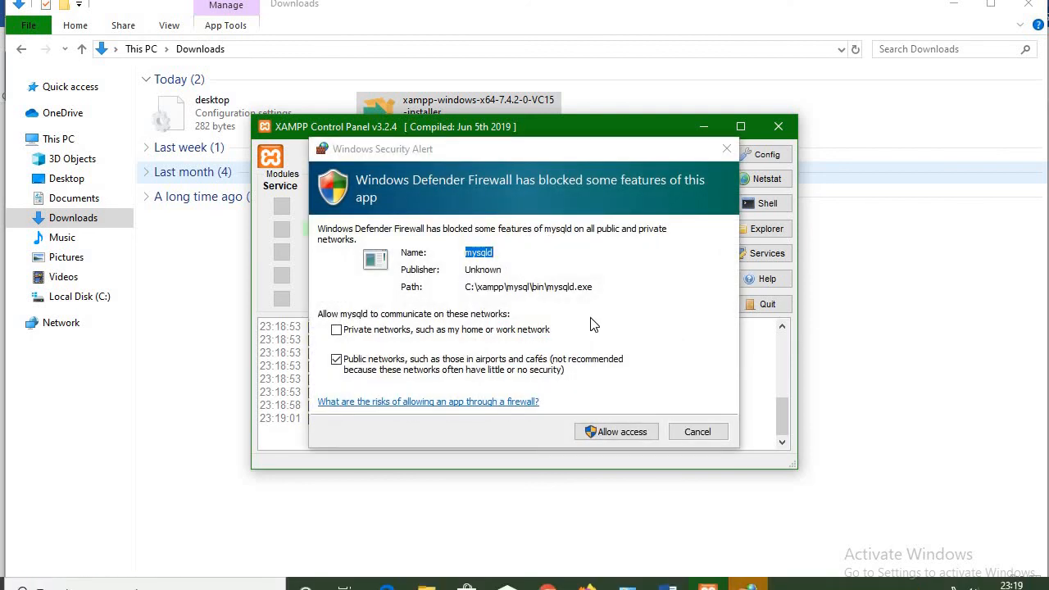
click(447, 331)
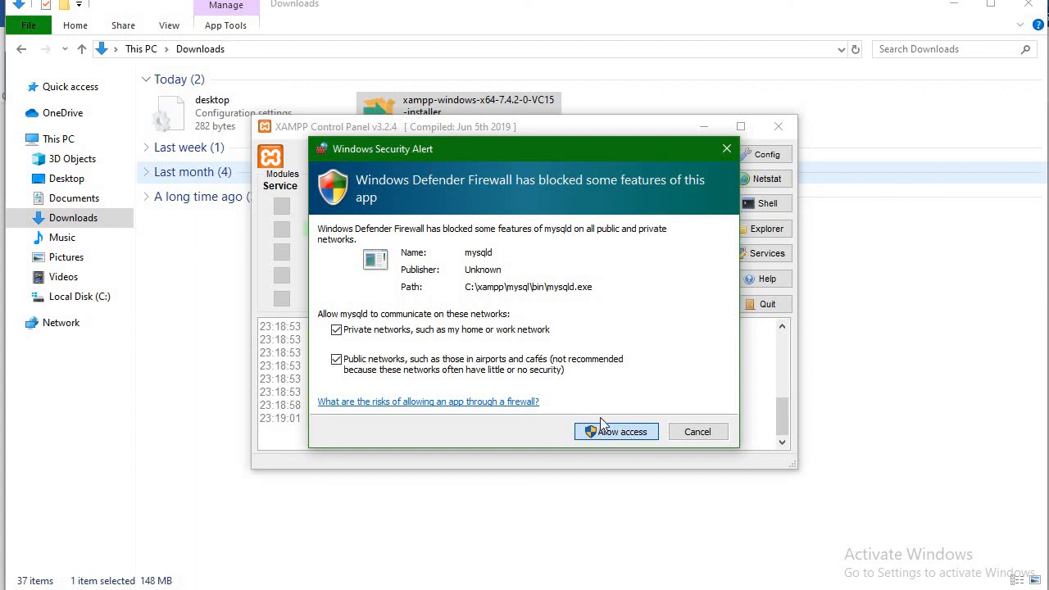
click(646, 430)
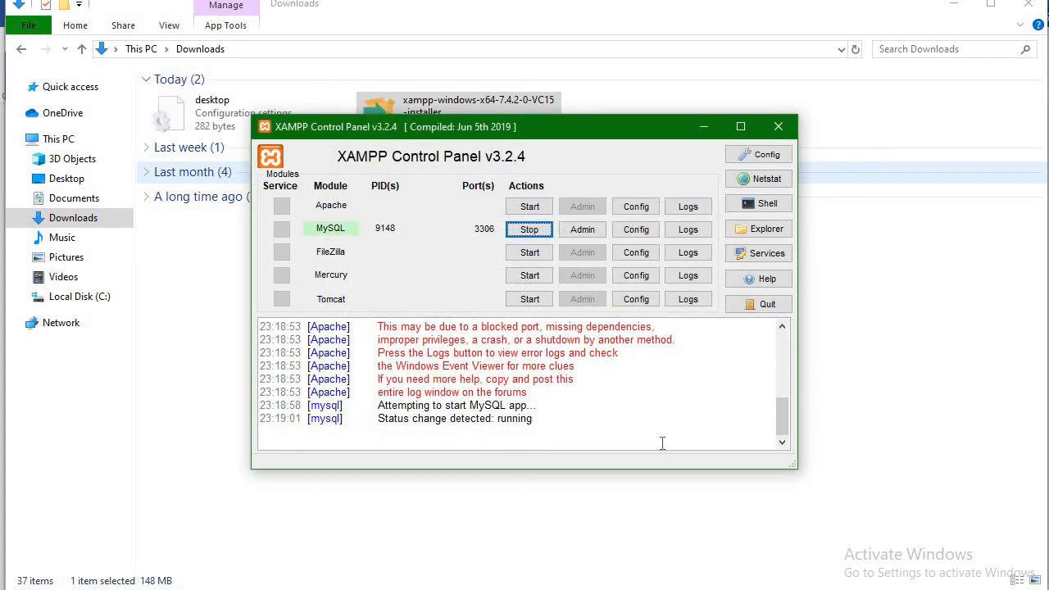
- Try again to start the Apache module and quit the XAMPP Control Panel
click(525, 208)
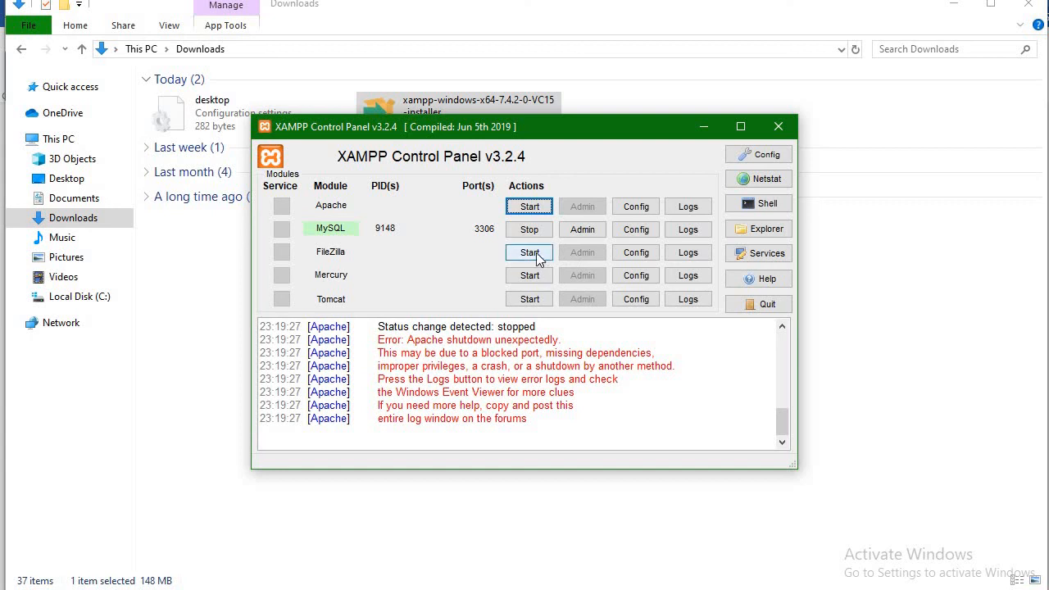
click(528, 212)
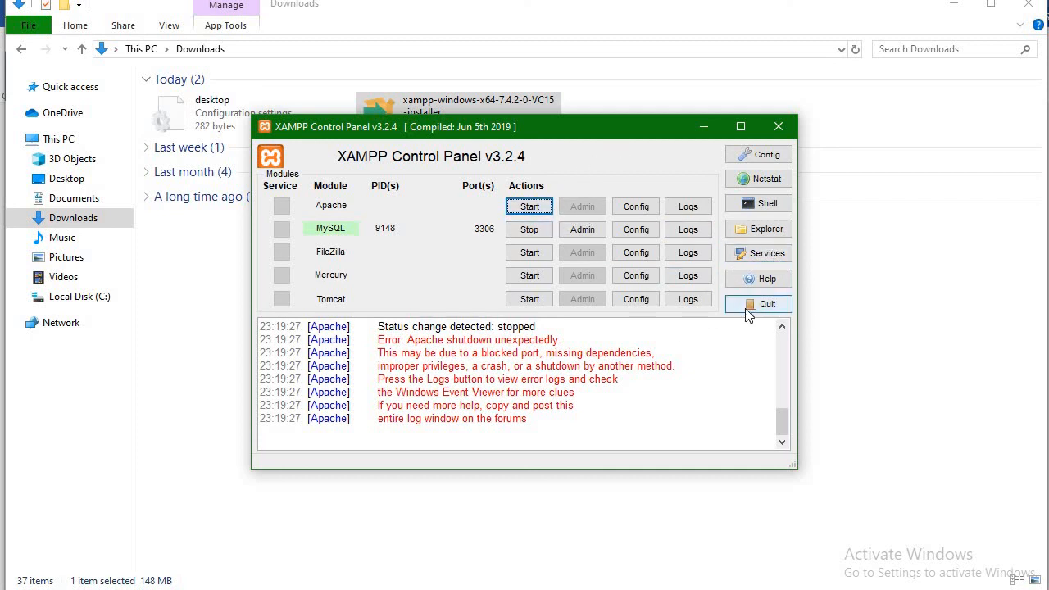
click(766, 305)
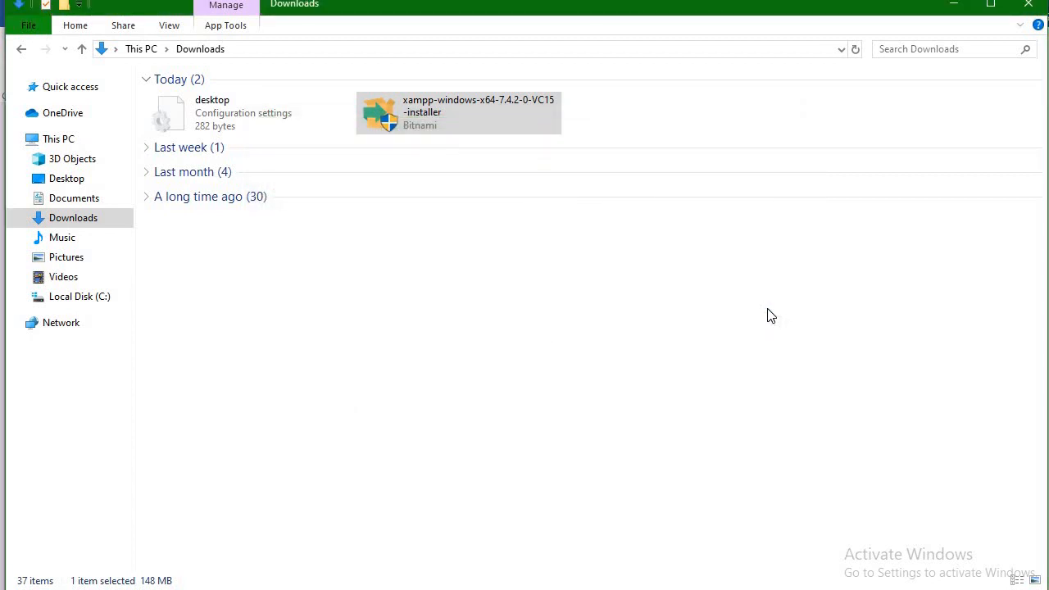
- Switch to the Web Content Management System document in Word and show the page starting with "SUBSCRIBE TO CHANNEL"
key(alt+Tab)
key(alt+Tab)
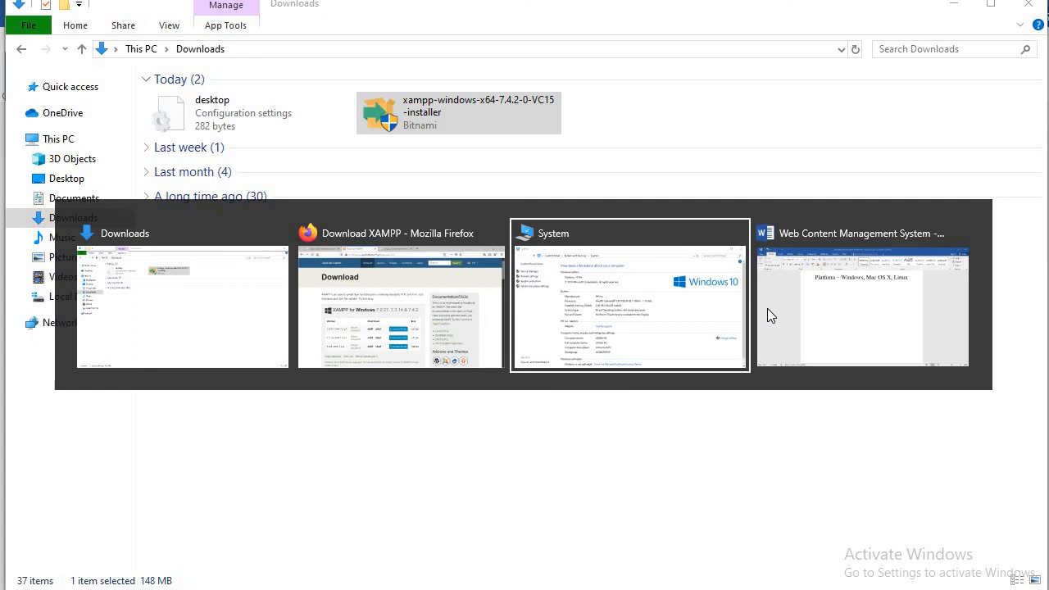
key(alt+Tab)
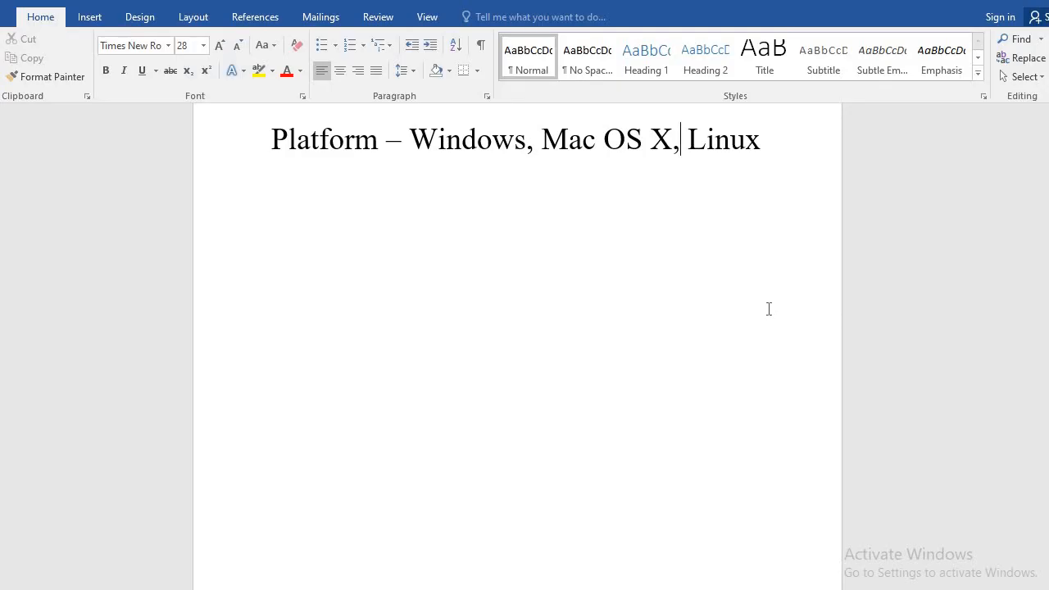
scroll(768, 308, down, 5)
scroll(767, 308, down, 2)
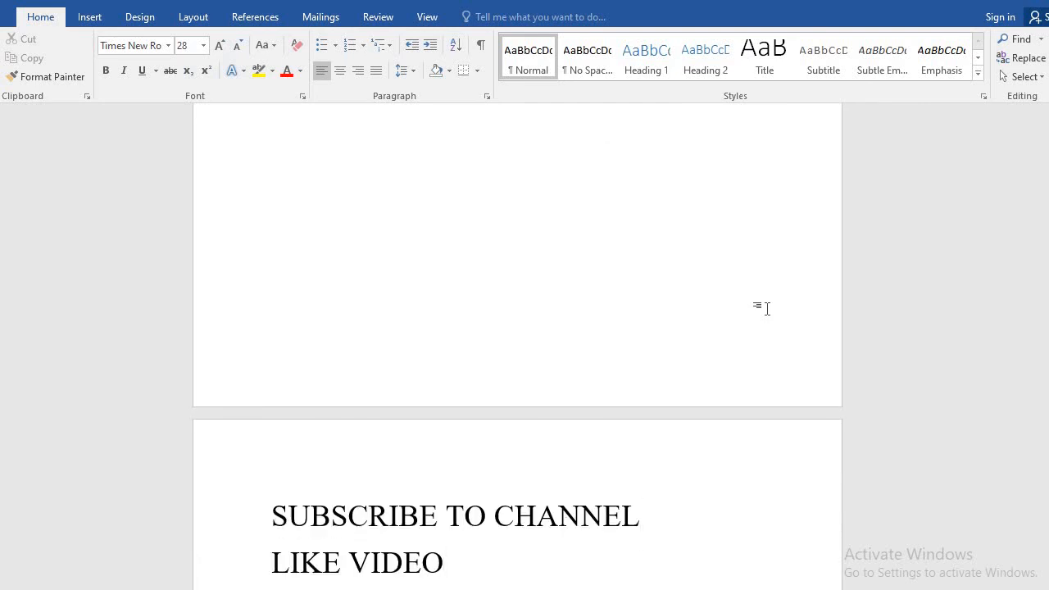
- Highlight the "LIKE VIDEO" line in the document and clear the selection again
key(Down)
key(shift+Left)
key(shift+Left)
key(shift+Left)
key(shift+Left)
key(shift+Left)
key(shift+Left)
key(shift+Left)
key(shift+Left)
key(shift+Left)
key(shift+Left)
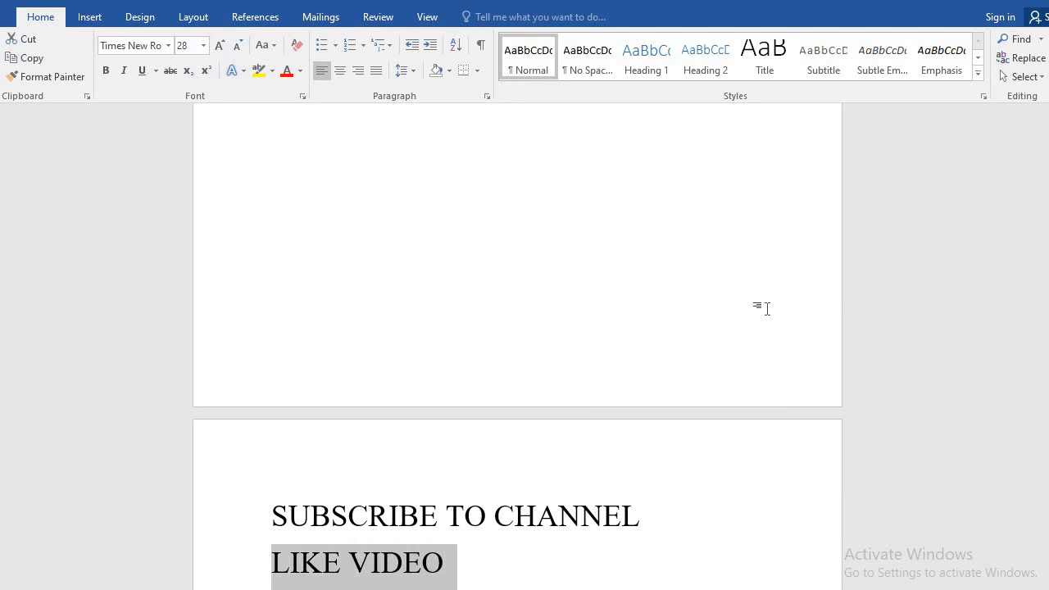
key(Right)
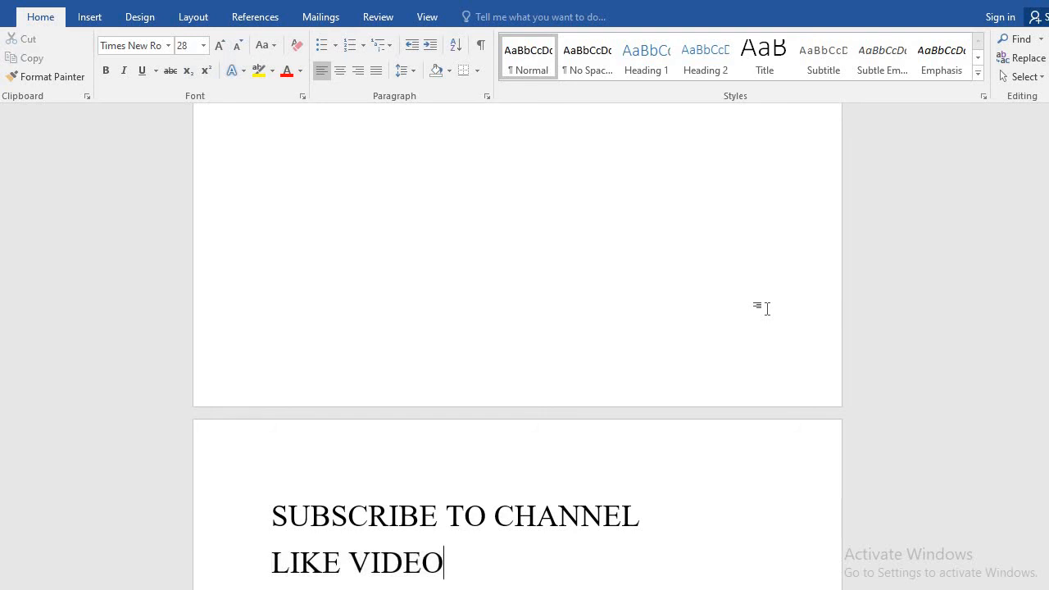
key(Left)
key(Left)
key(Left)
key(Left)
key(Left)
key(Left)
key(Left)
key(Left)
key(Left)
key(Left)
key(Left)
key(Left)
key(Right)
key(Right)
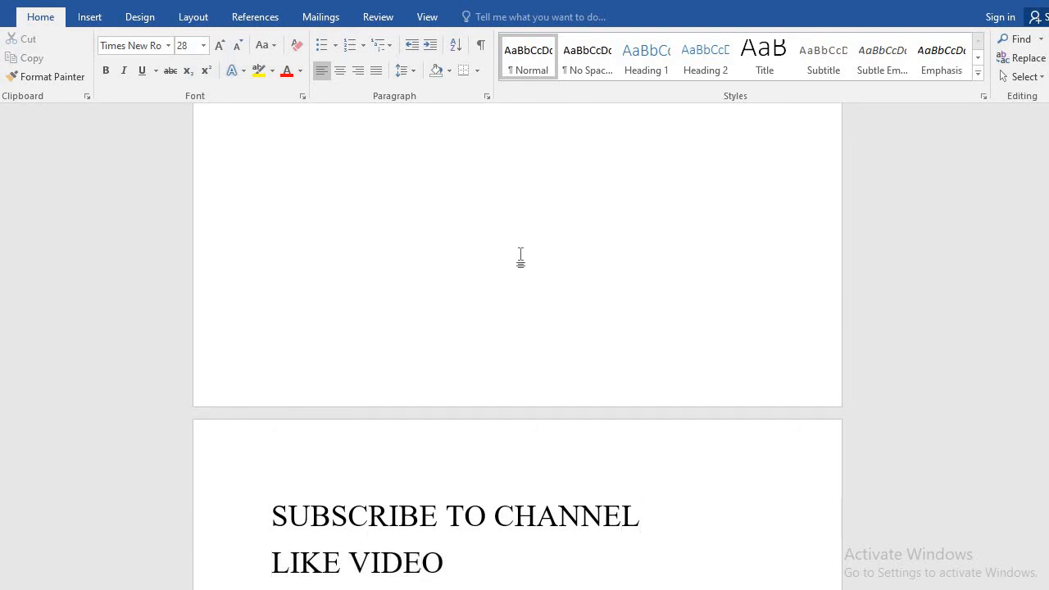